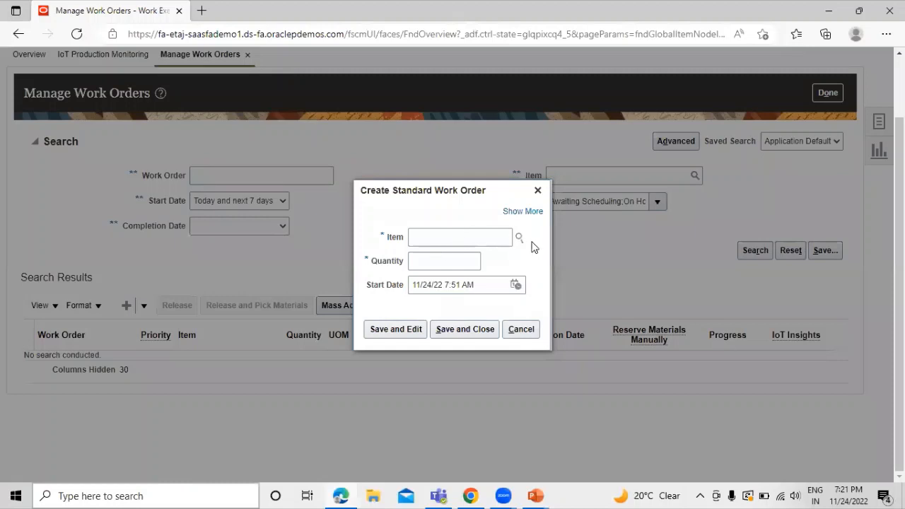
Create the standard work order for item AS4751100 with a quantity of 10, then save and close it
click(518, 236)
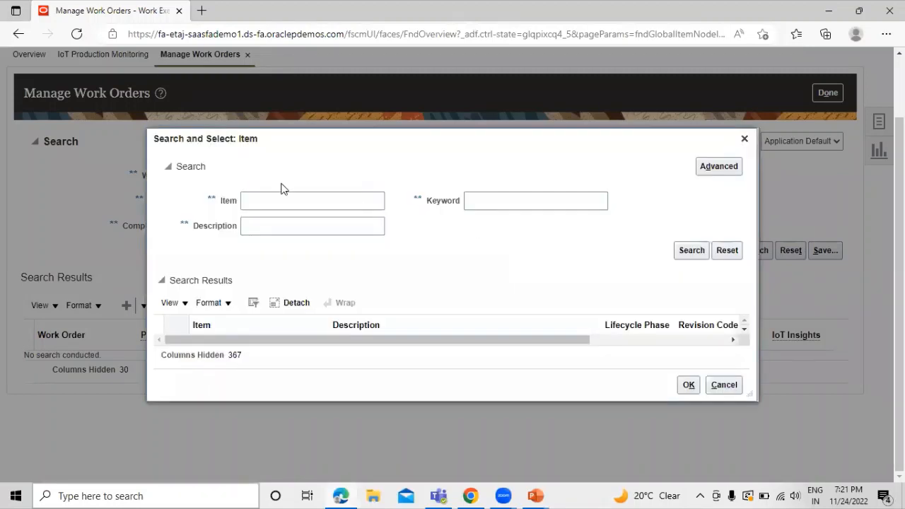
click(276, 204)
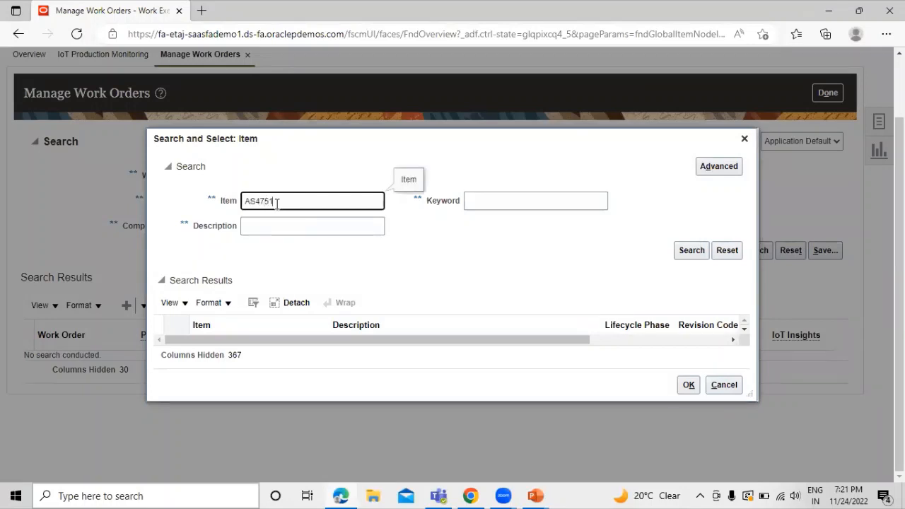
text(AS4751100)
click(691, 252)
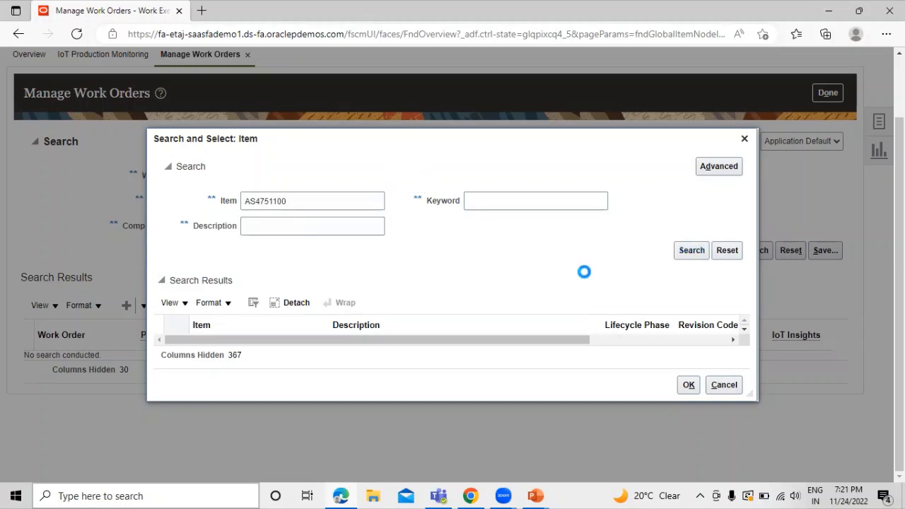
click(291, 292)
click(688, 359)
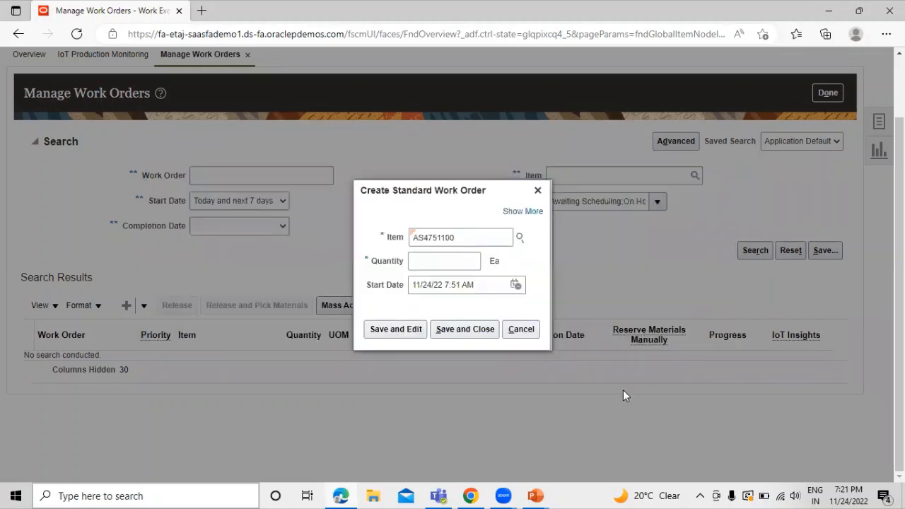
click(419, 257)
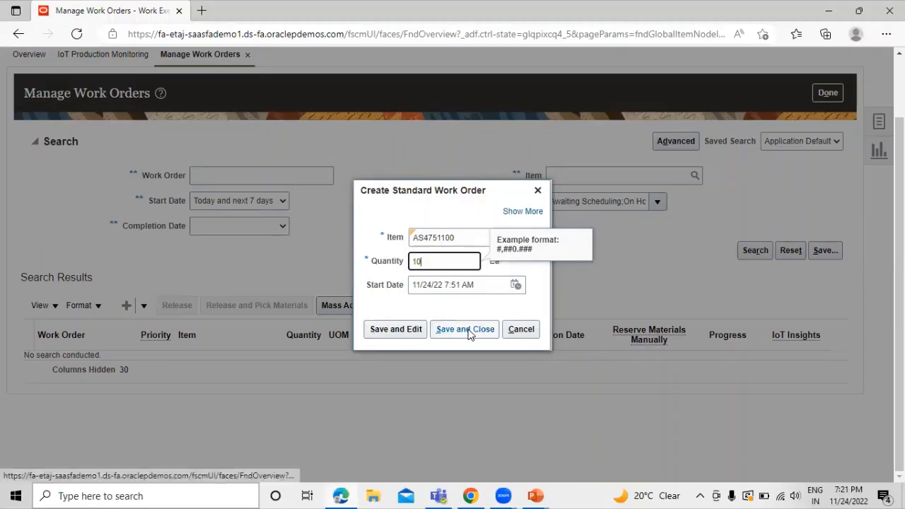
click(469, 332)
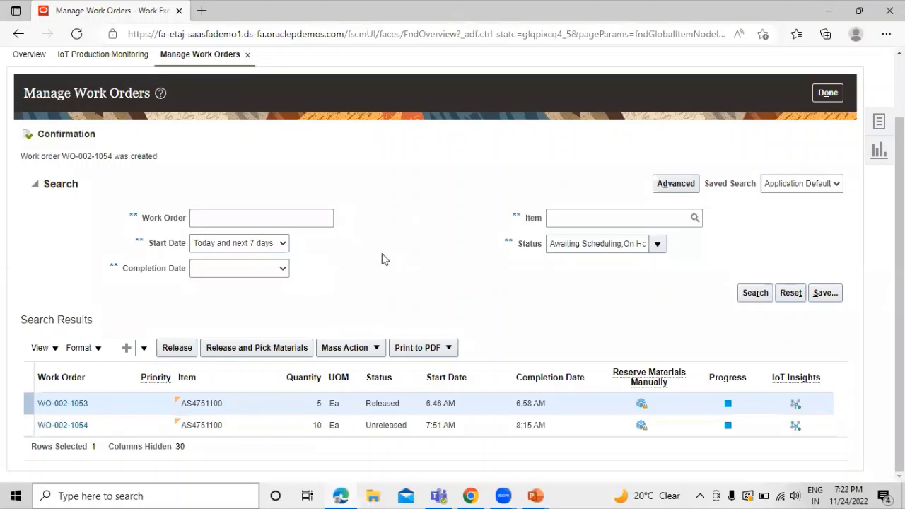
Copy the new quantity-10 work order's number into a blank Notepad document and return to the work orders list
click(96, 429)
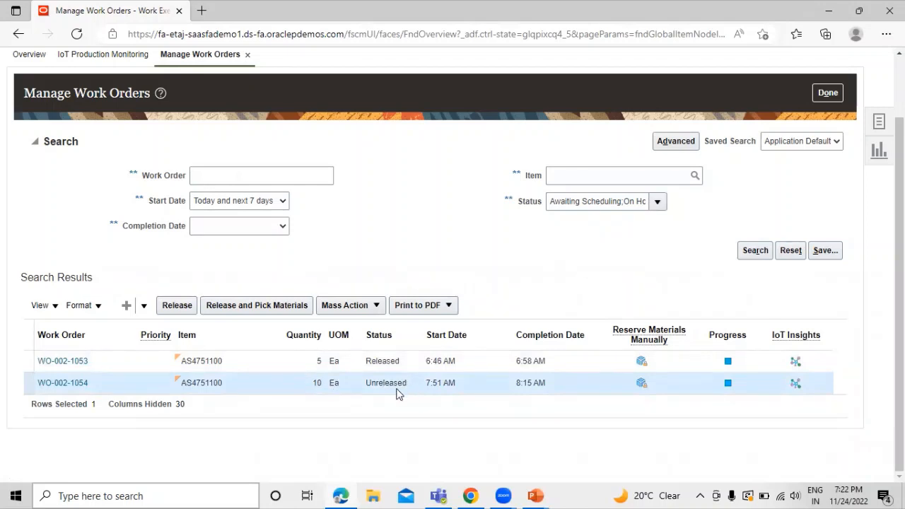
drag(95, 382, 37, 383)
key(ctrl+c)
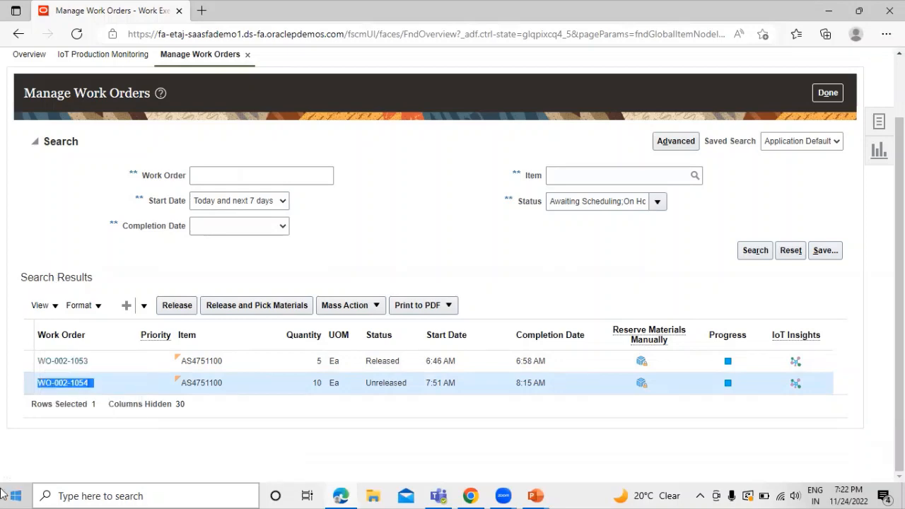
click(122, 495)
text(NO)
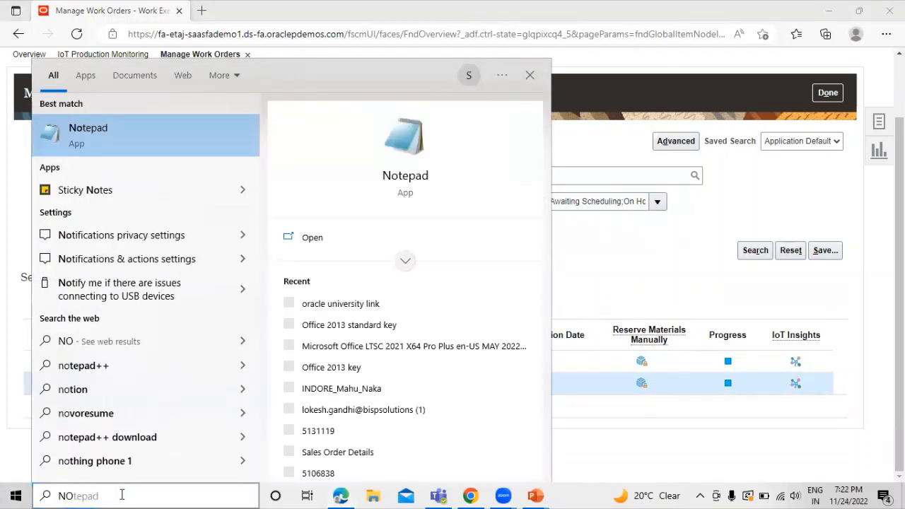
key(Return)
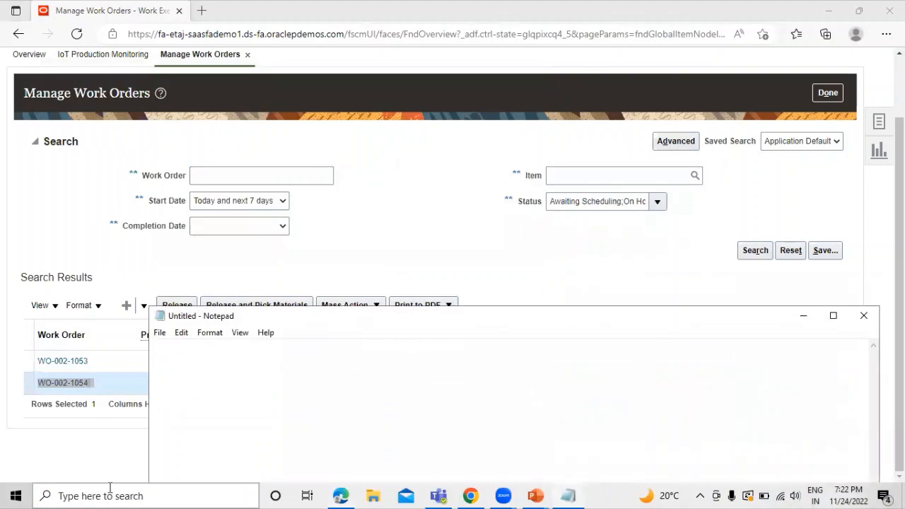
key(ctrl+v)
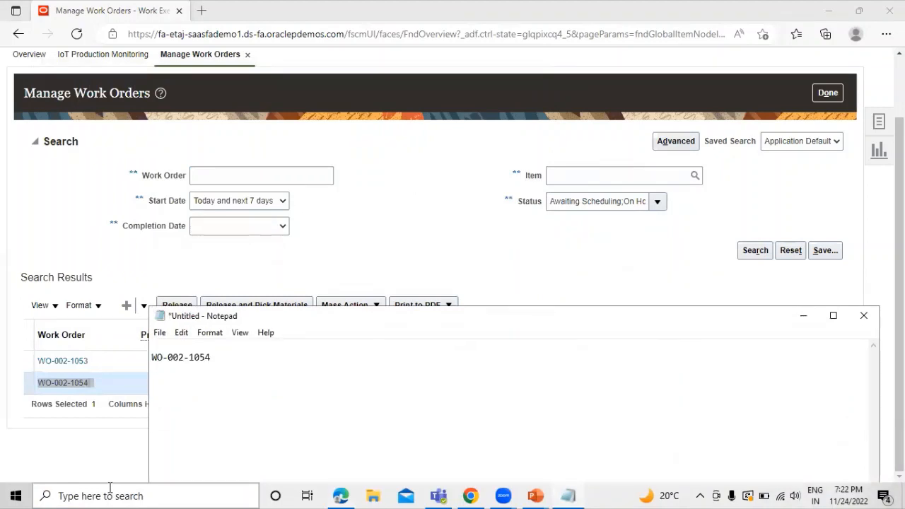
click(803, 316)
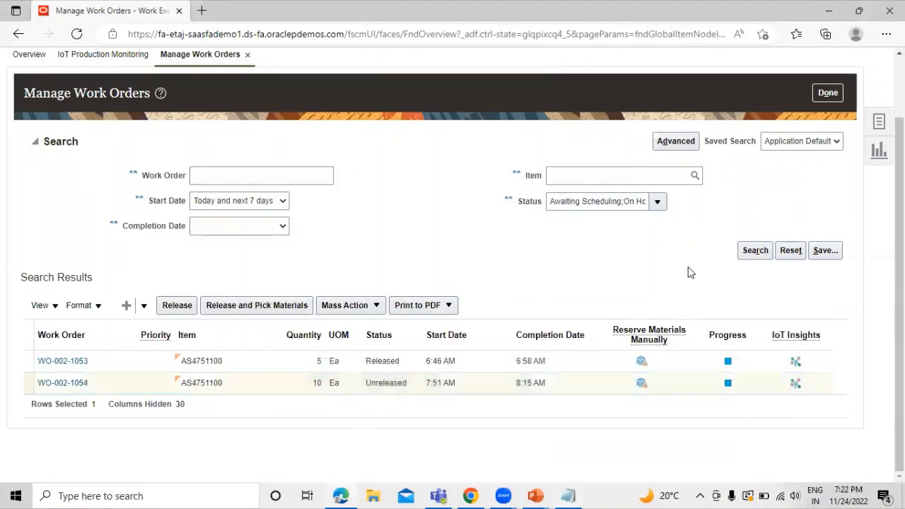
Release the unreleased work order for 10 units of AS4751100
click(128, 387)
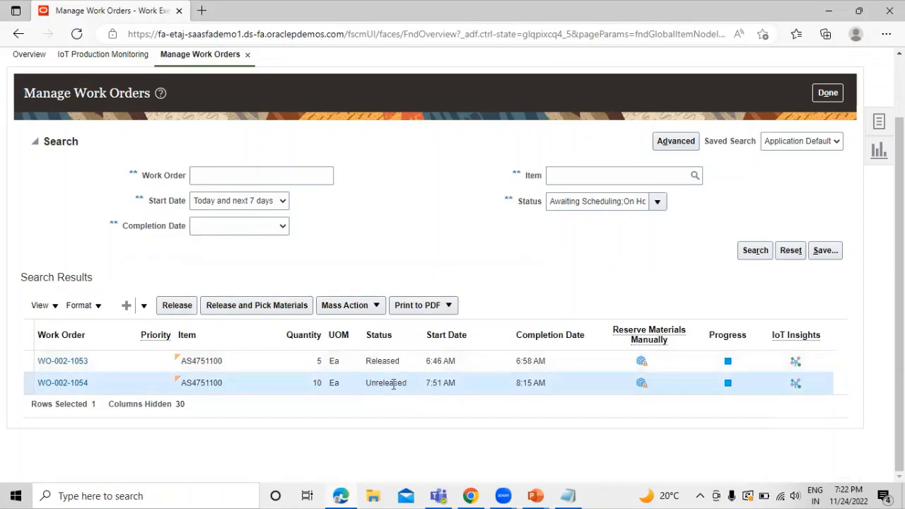
click(179, 305)
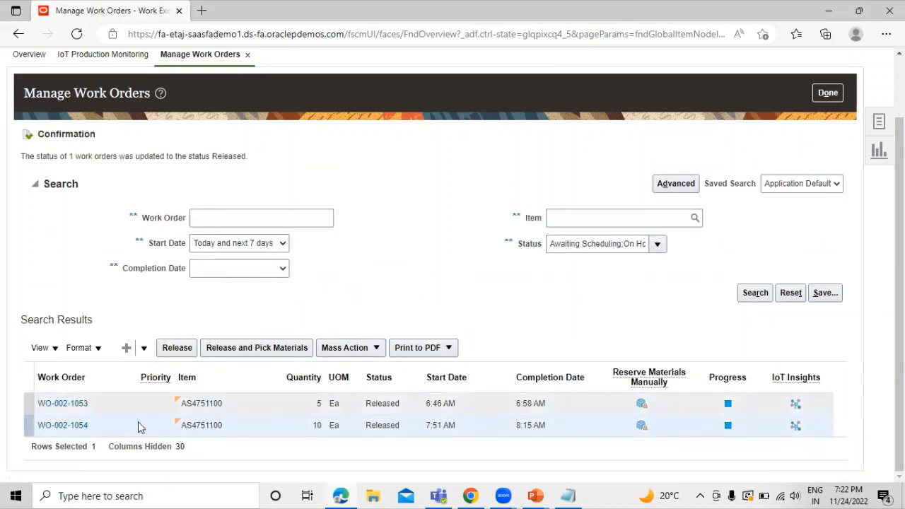
drag(97, 427, 37, 428)
click(278, 428)
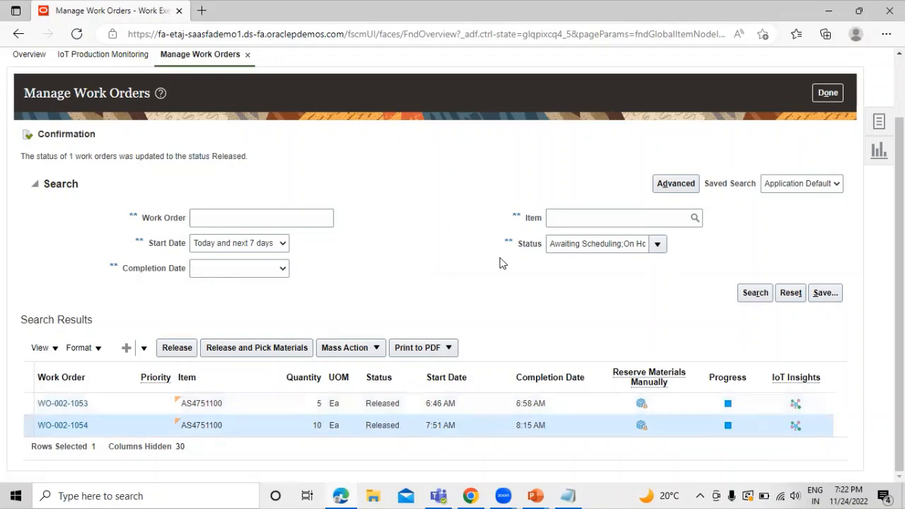
Open the Review Dispatch List task under Execute Production
scroll(417, 242, up, 2)
scroll(398, 244, down, 1)
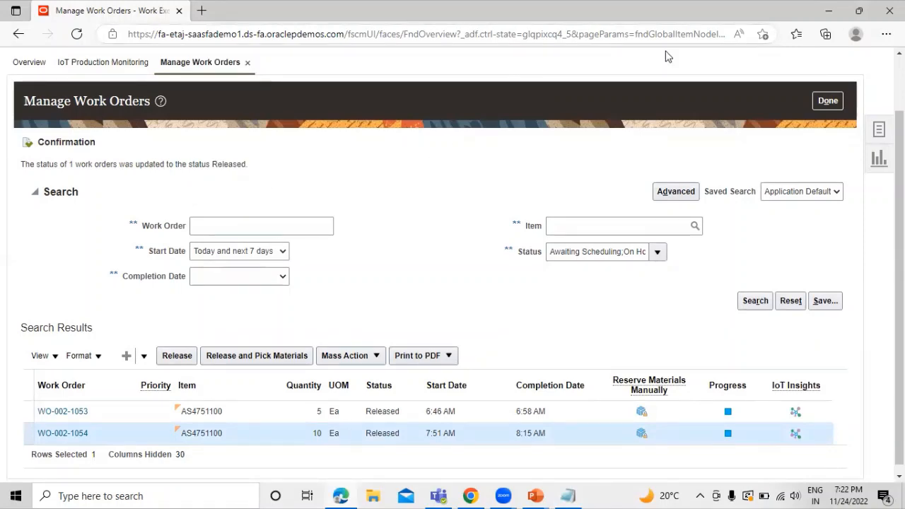
scroll(665, 57, up, 1)
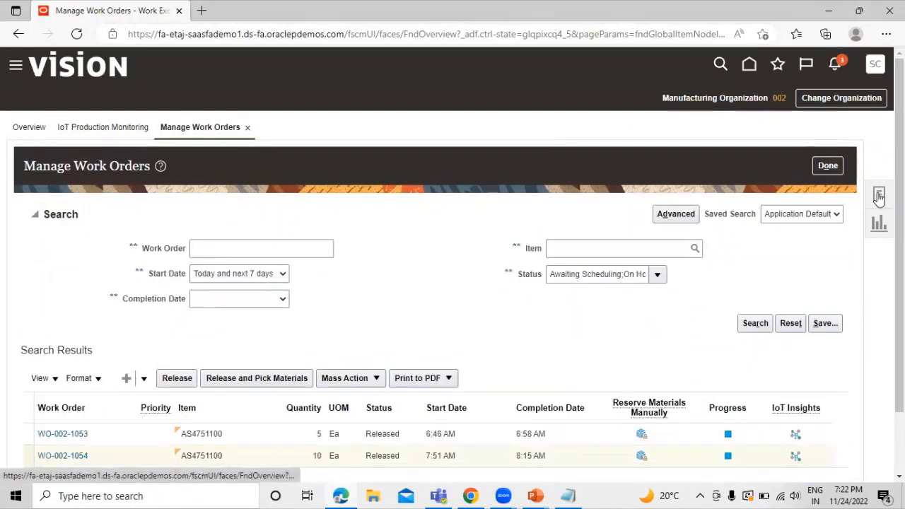
click(880, 198)
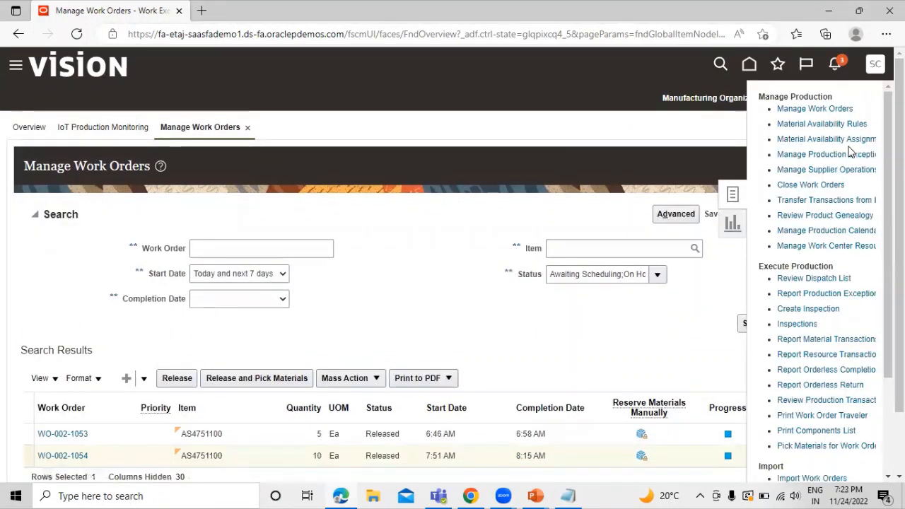
click(812, 281)
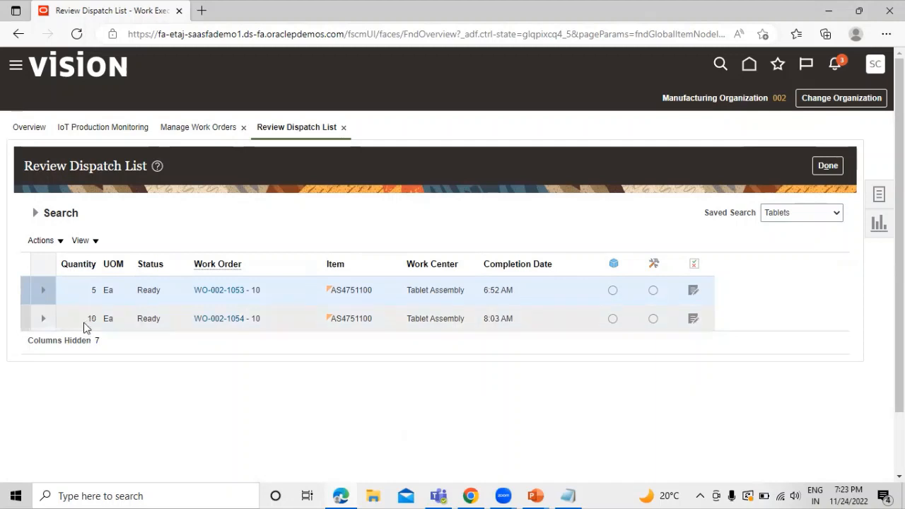
Expand the completion details of the 10-unit dispatch operation and set its reject quantity to 2
click(246, 319)
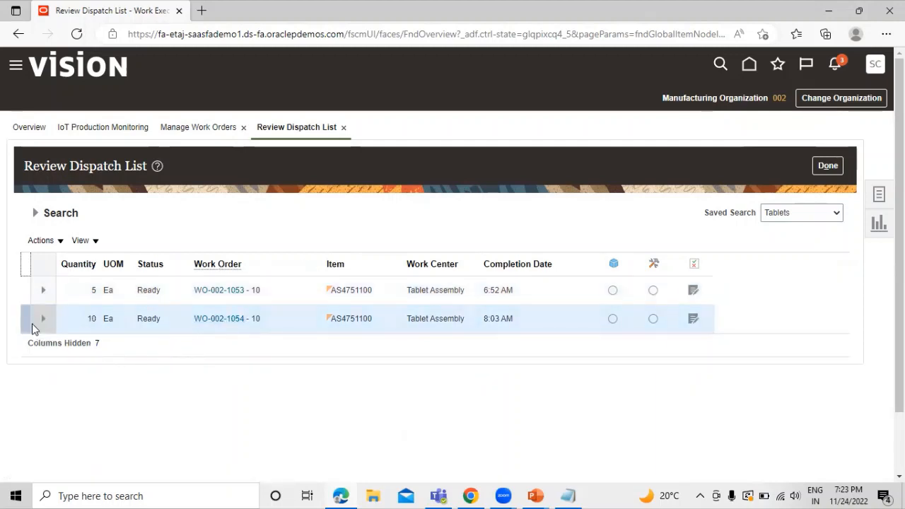
click(47, 320)
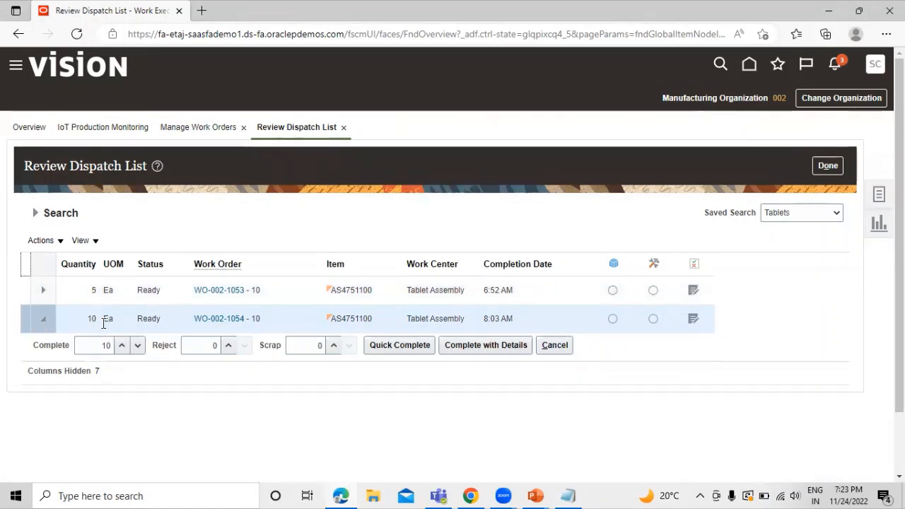
drag(207, 347, 224, 355)
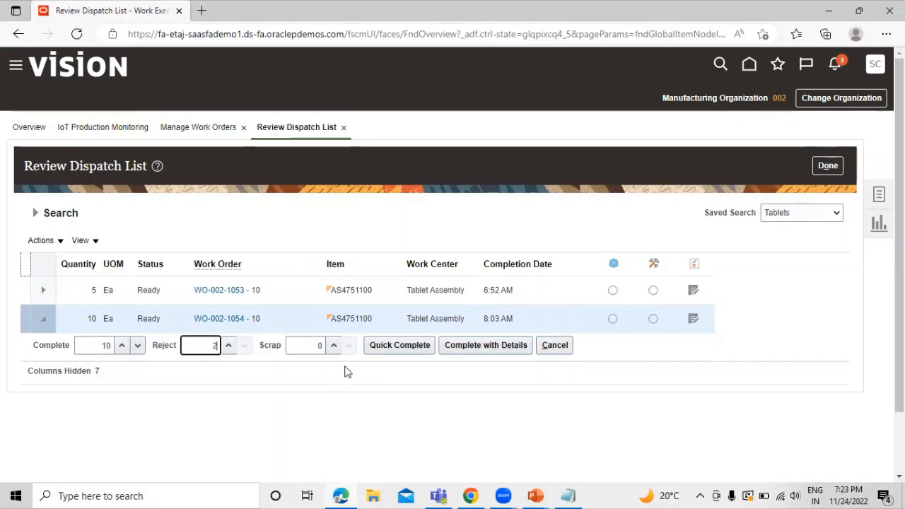
Start a production exception report for the 10-unit operation with the exception type Resource
click(59, 242)
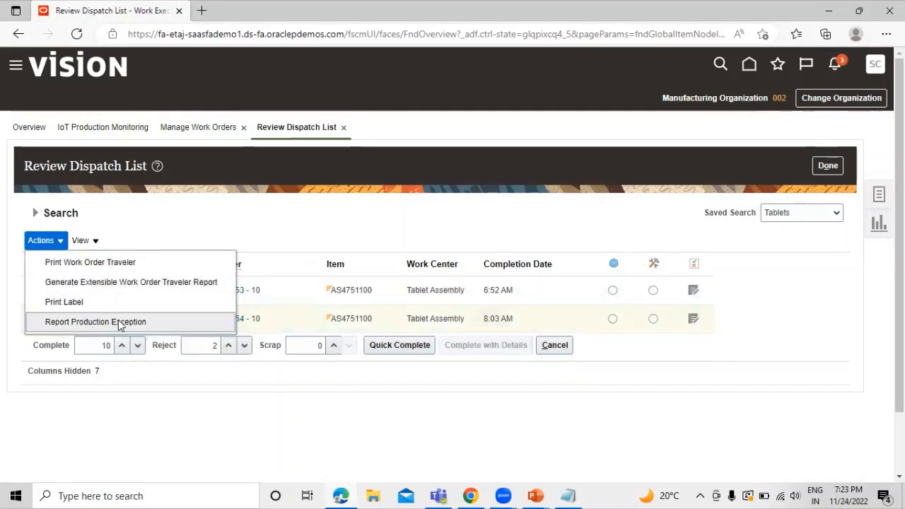
click(120, 322)
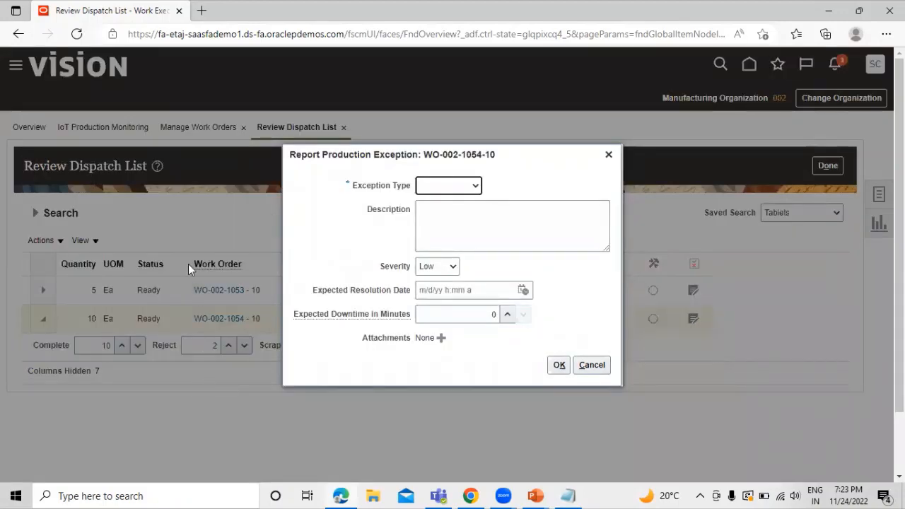
click(476, 186)
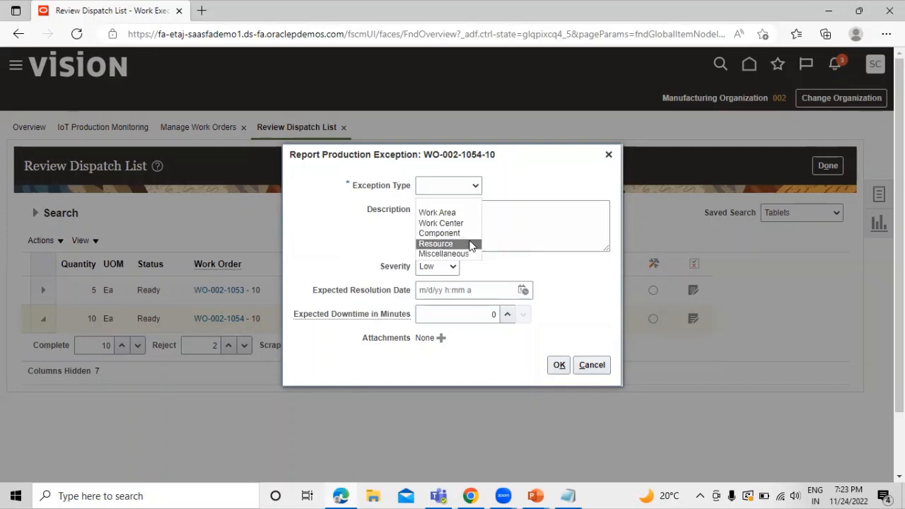
click(456, 244)
Enter SOME TECHNICAL ISSUE as the description of the production exception
click(467, 197)
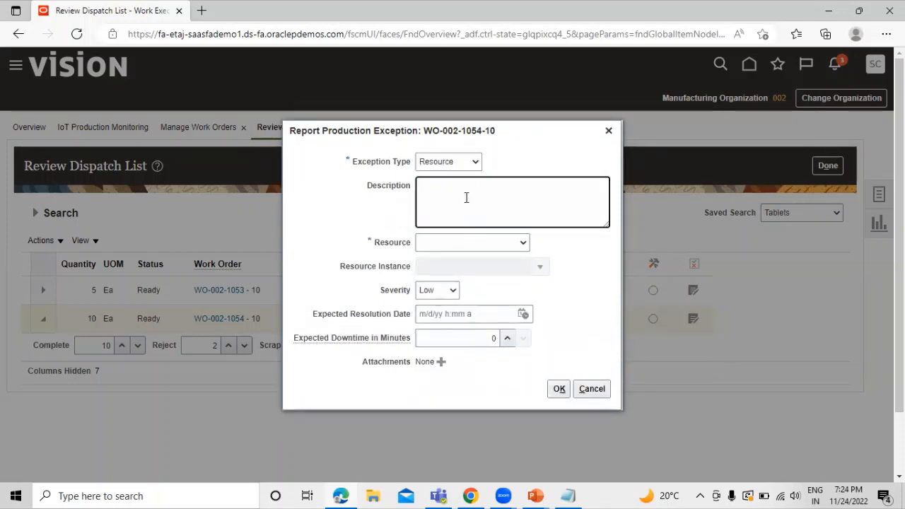
text(sOM)
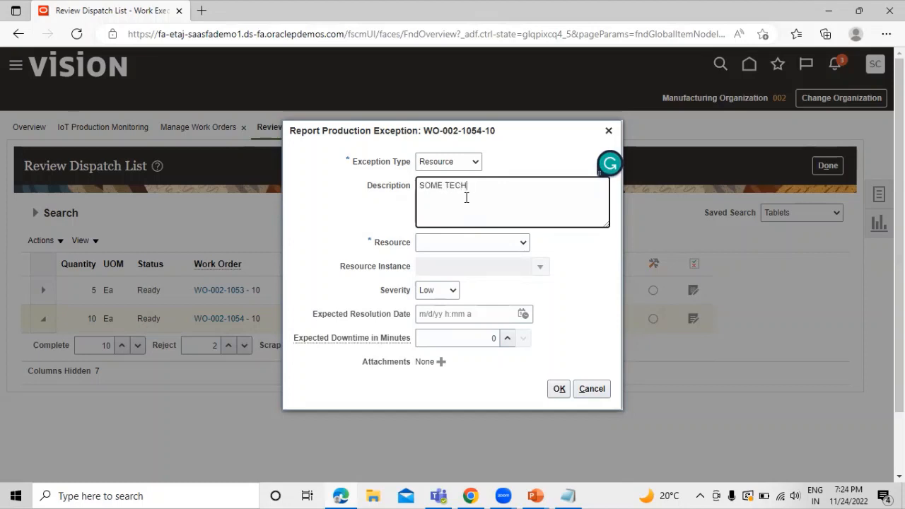
text(SSUE)
click(569, 248)
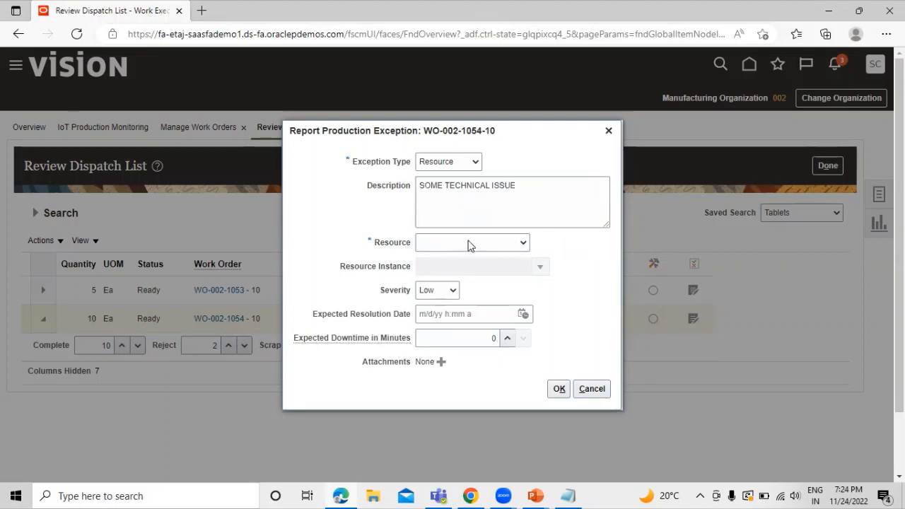
scroll(558, 247, down, 1)
click(577, 224)
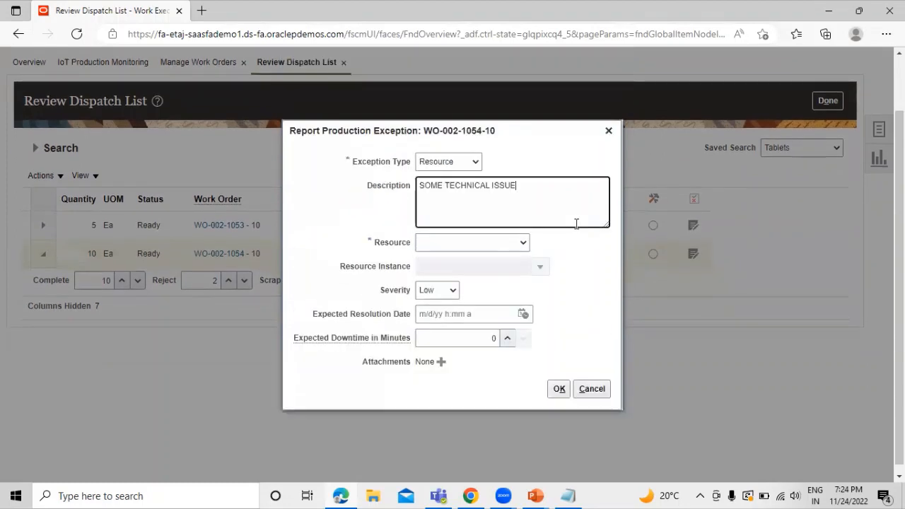
scroll(556, 269, down, 1)
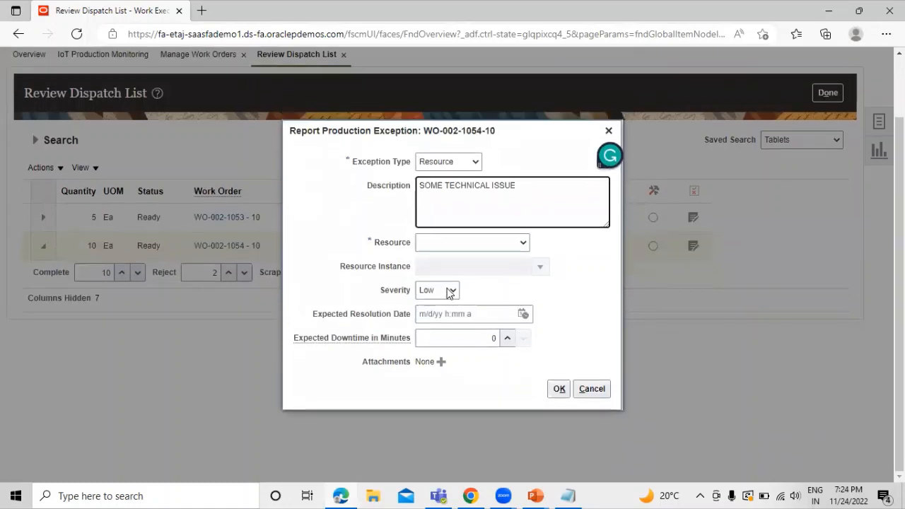
Set the exception's severity to High, expected resolution date to 11/24/22 7:54 AM and expected downtime to 60 minutes
click(449, 291)
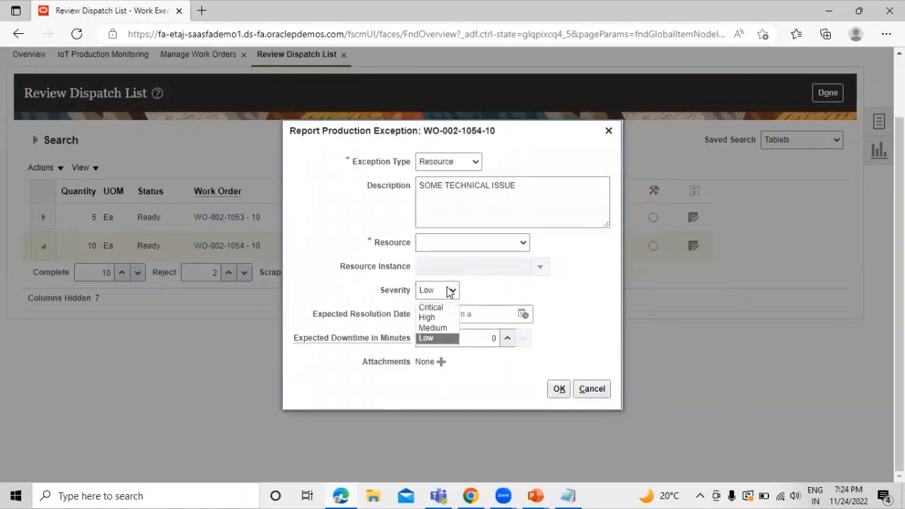
click(429, 317)
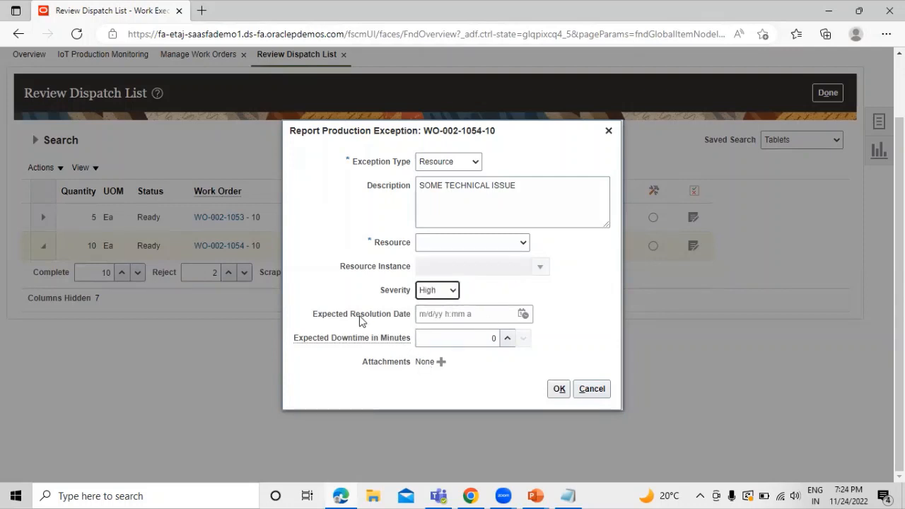
click(524, 313)
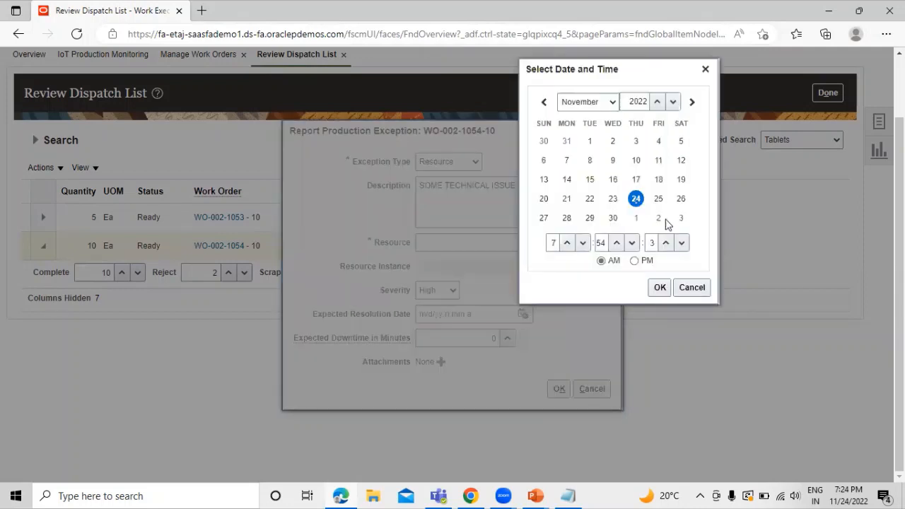
click(659, 287)
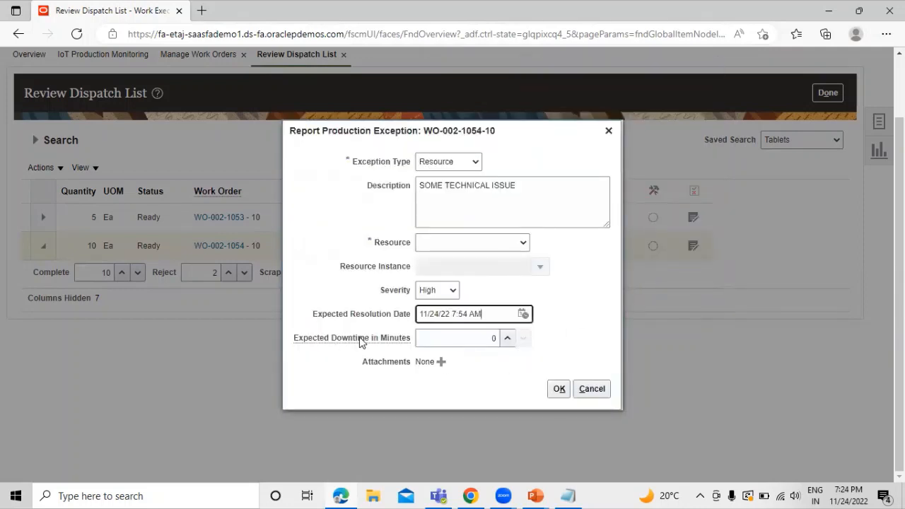
click(503, 340)
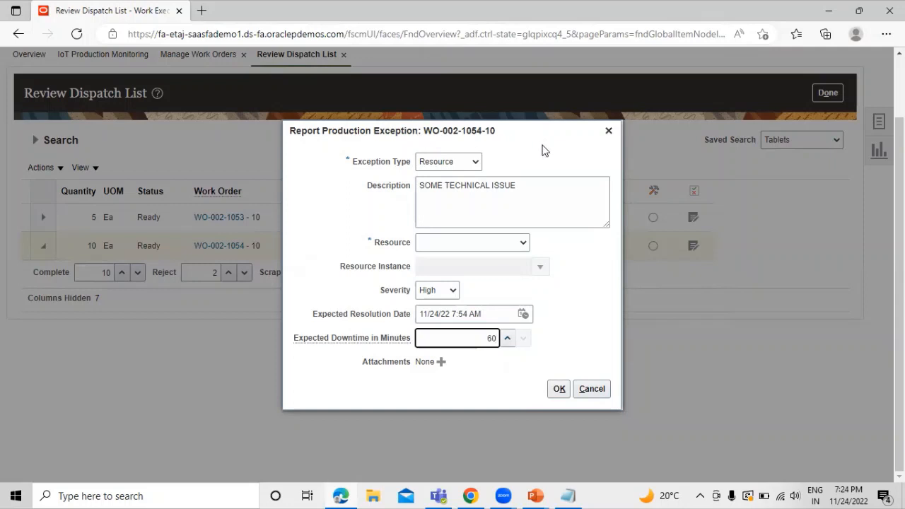
Set the exception's resource to Technician Level 2 and submit the production exception report
click(559, 389)
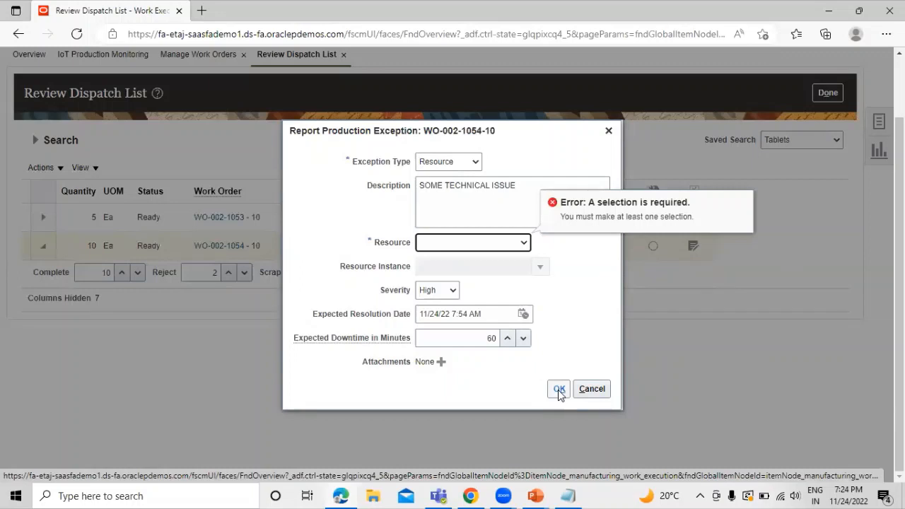
click(525, 242)
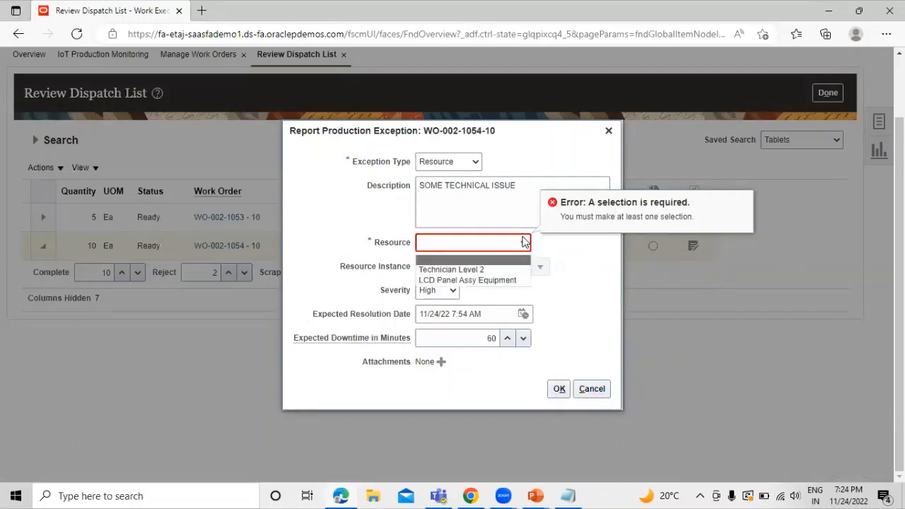
click(462, 269)
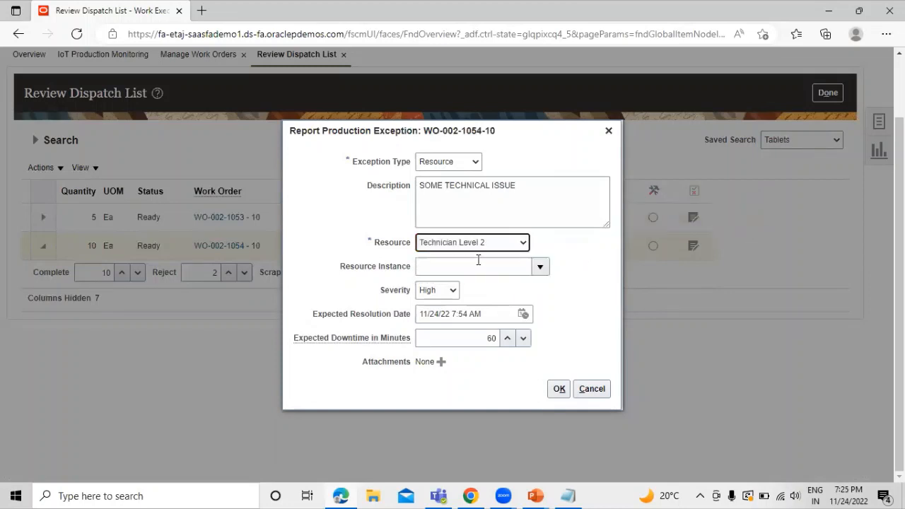
drag(374, 244, 429, 234)
click(581, 247)
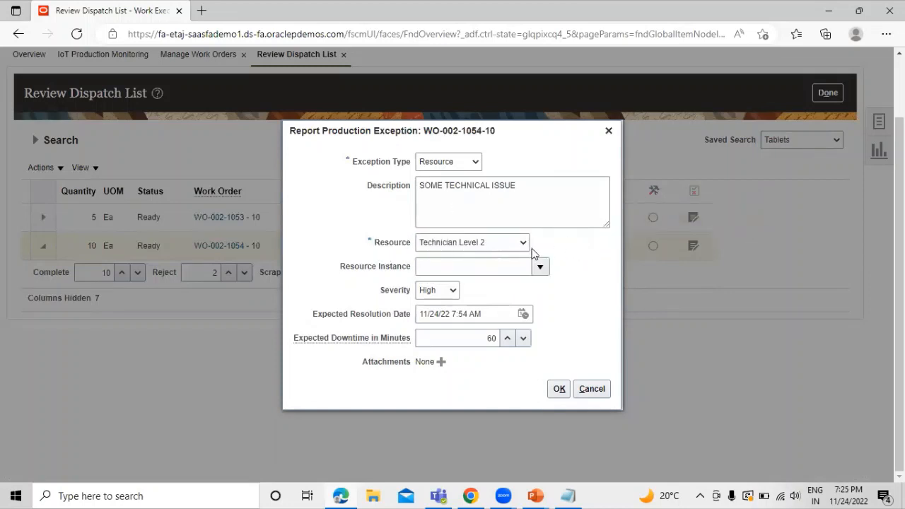
drag(347, 268, 410, 267)
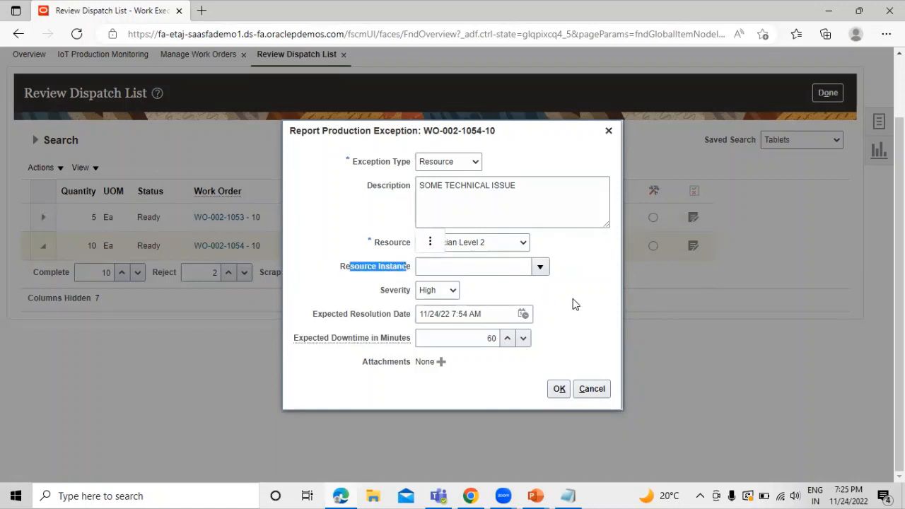
click(575, 305)
click(562, 390)
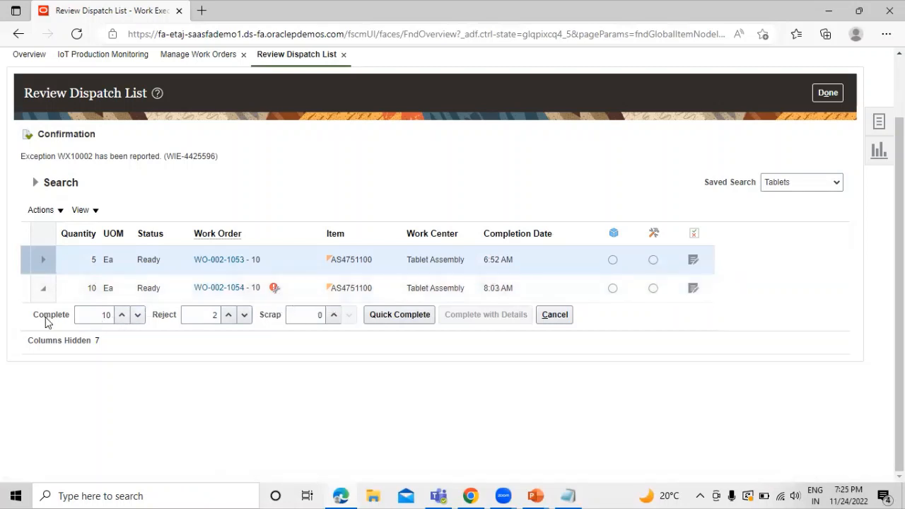
double_click(106, 315)
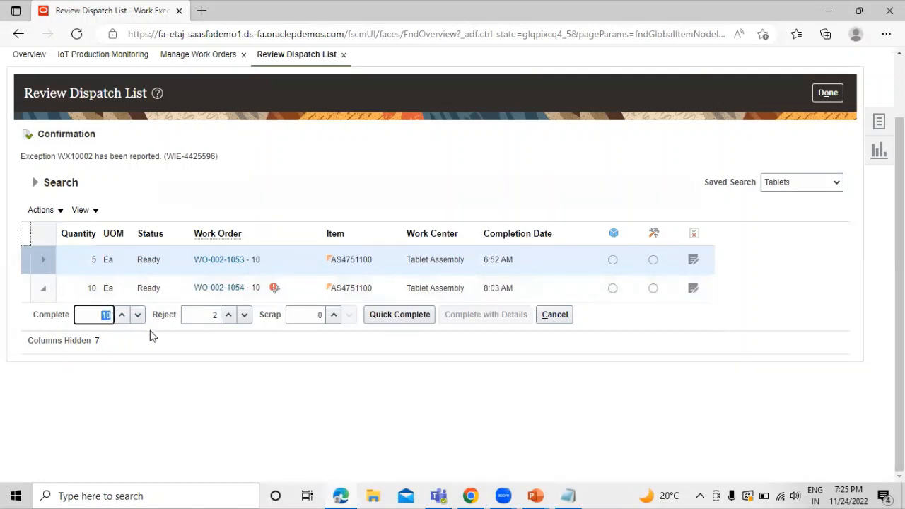
double_click(216, 315)
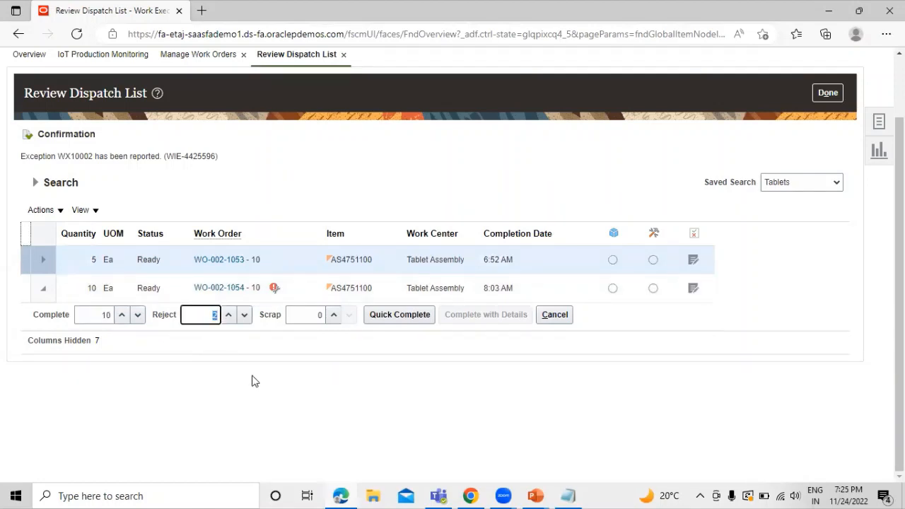
Open the Manage Production Exceptions page
scroll(679, 214, up, 2)
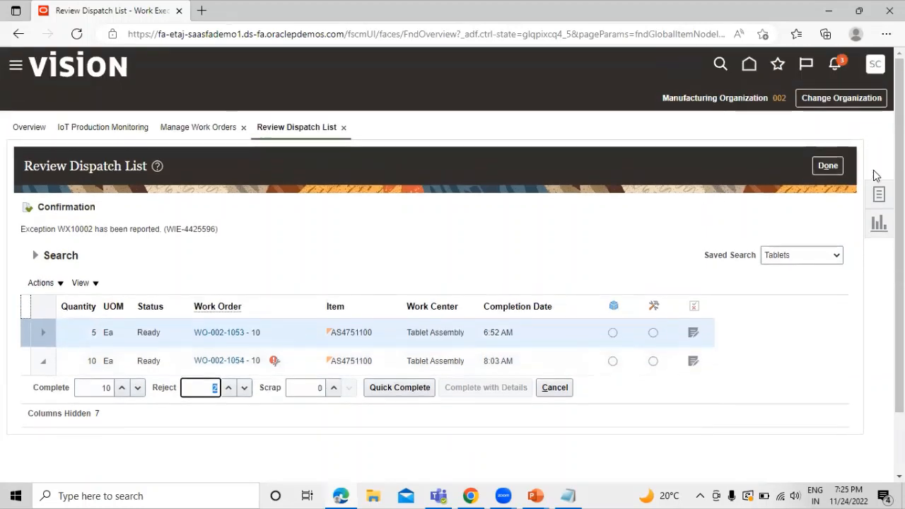
click(881, 193)
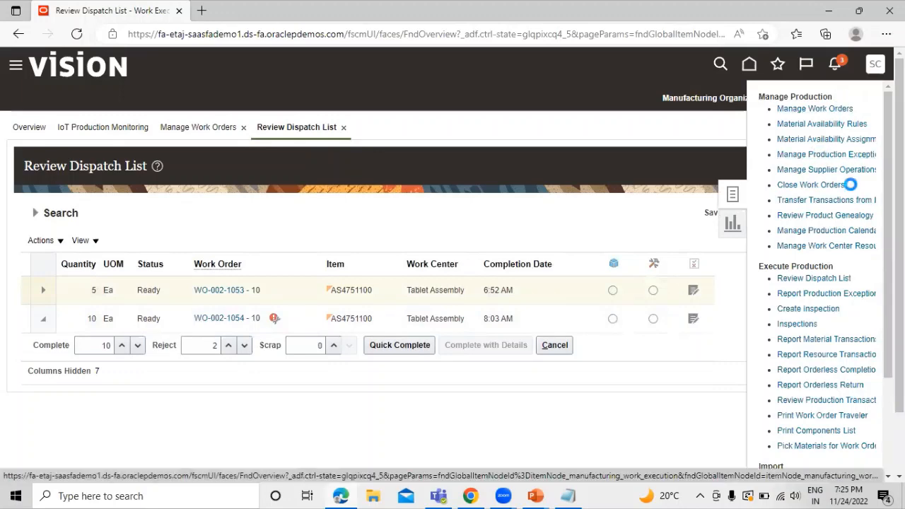
click(849, 154)
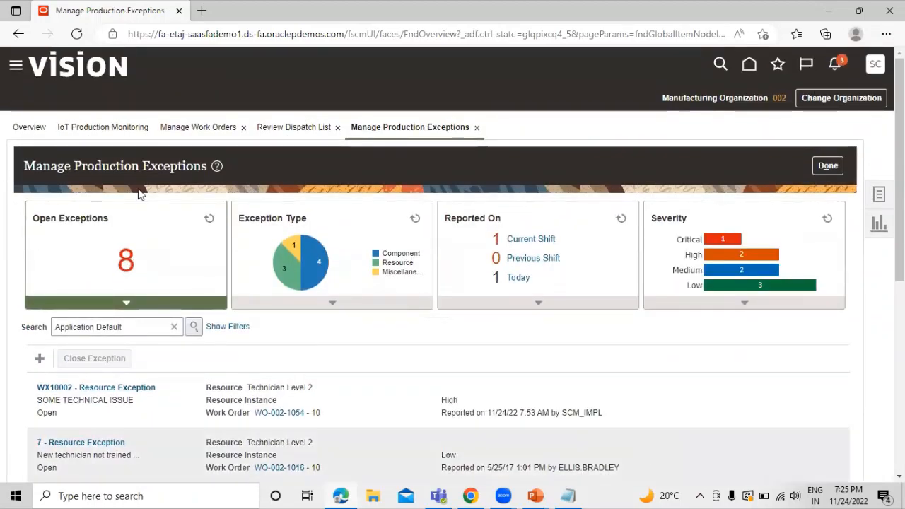
Compare the work order number of the SOME TECHNICAL ISSUE exception with the one noted in Notepad
scroll(228, 162, down, 2)
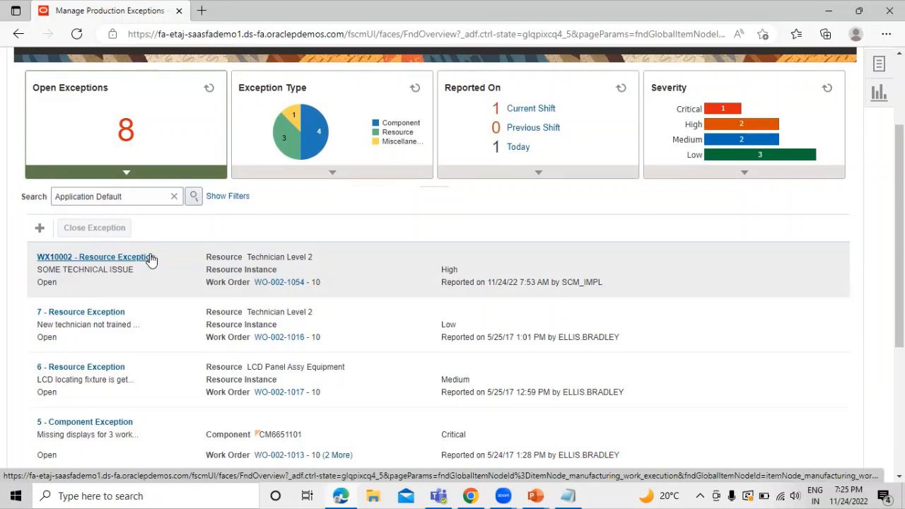
scroll(150, 260, up, 1)
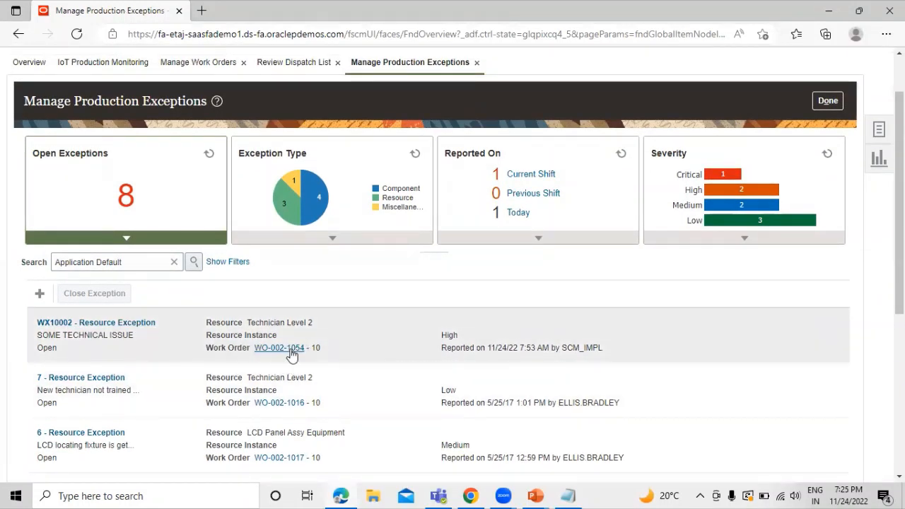
click(570, 496)
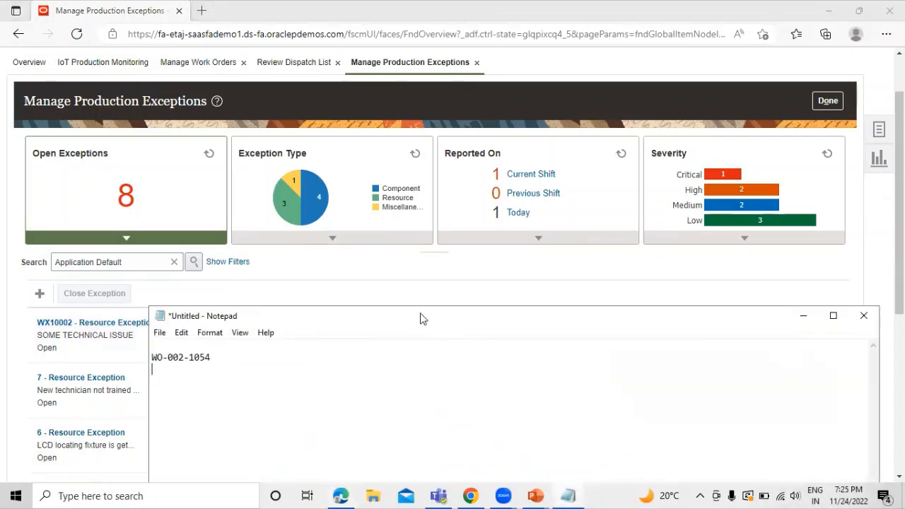
drag(420, 318, 429, 333)
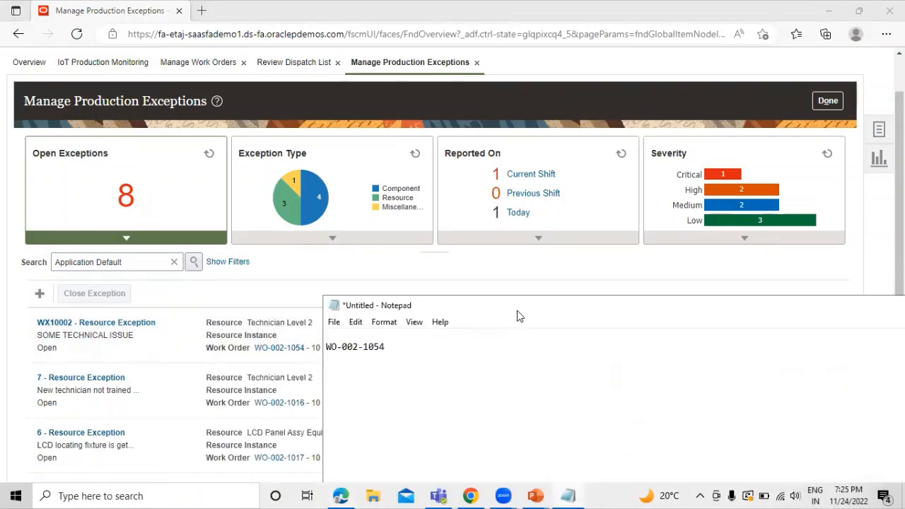
drag(517, 311, 421, 288)
drag(774, 278, 728, 268)
click(839, 278)
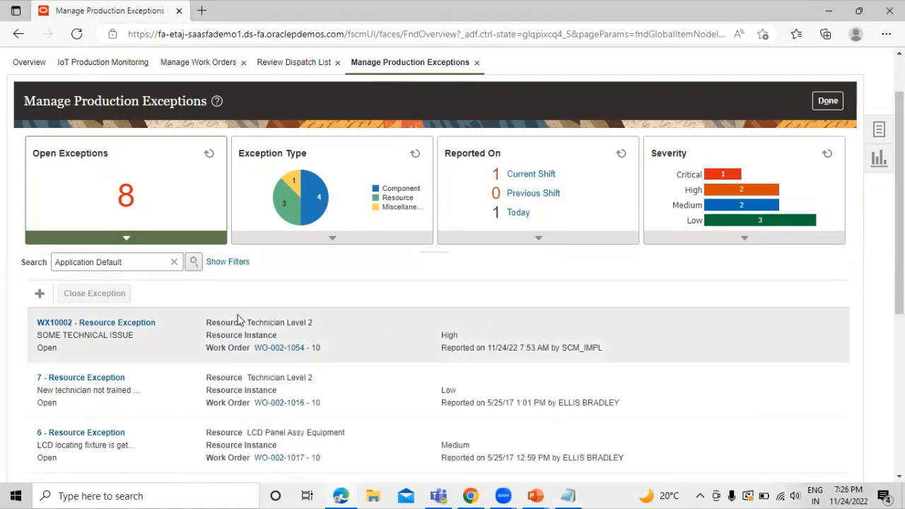
Open the SOME TECHNICAL ISSUE resource exception and put its impacted work order on hold
click(100, 325)
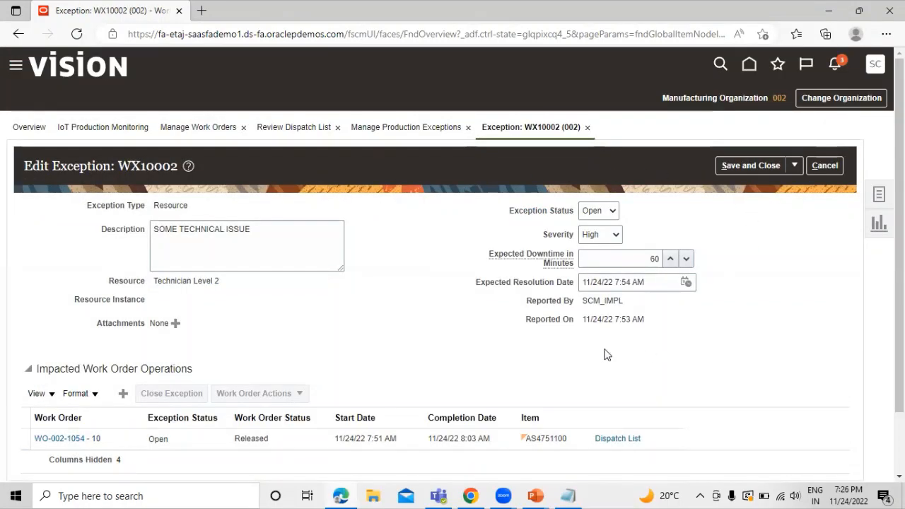
scroll(390, 260, down, 2)
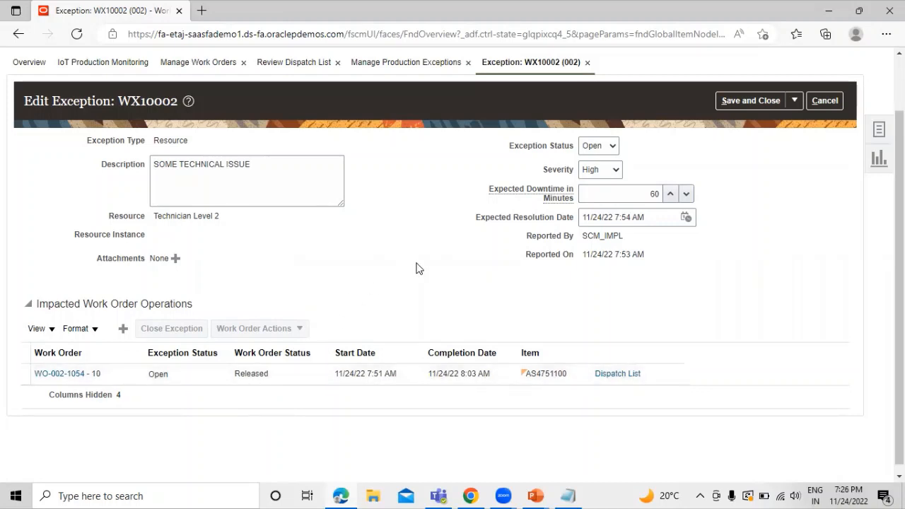
click(116, 373)
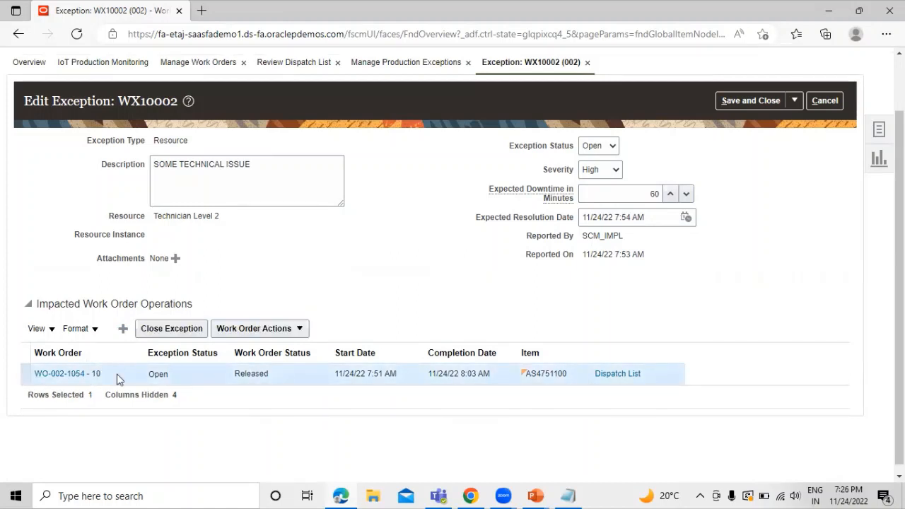
click(265, 327)
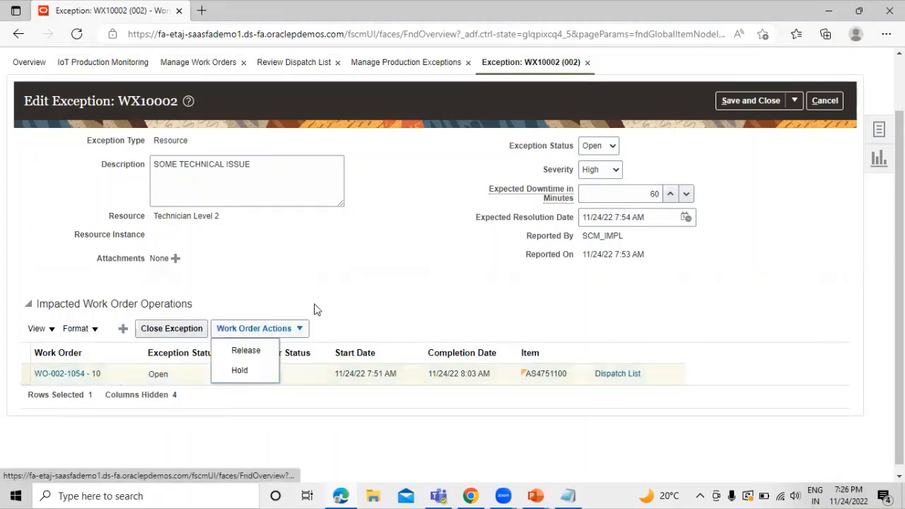
click(255, 371)
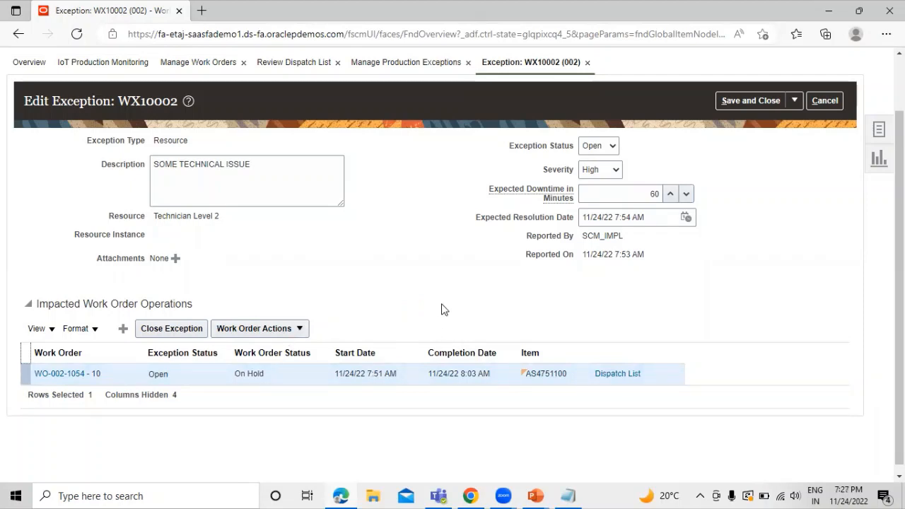
Save and close the edited resource exception
scroll(444, 309, up, 1)
scroll(442, 309, down, 1)
scroll(488, 303, up, 1)
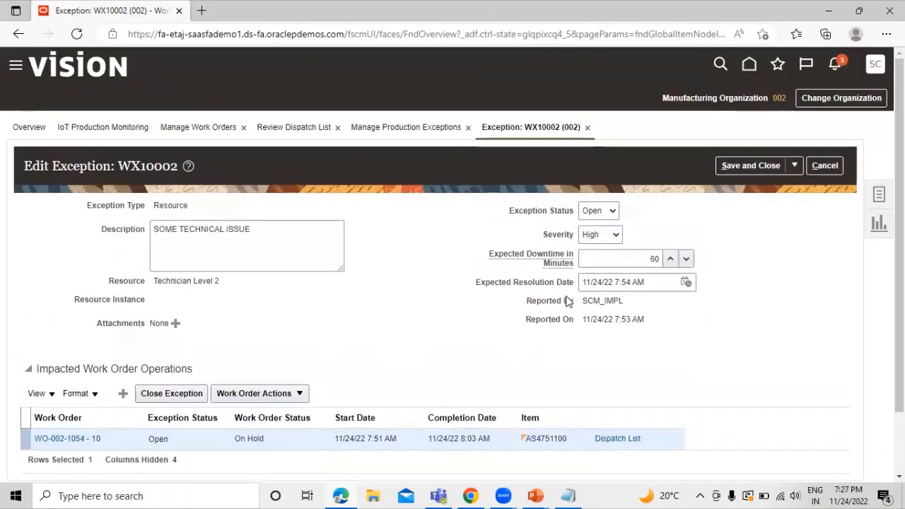
click(748, 167)
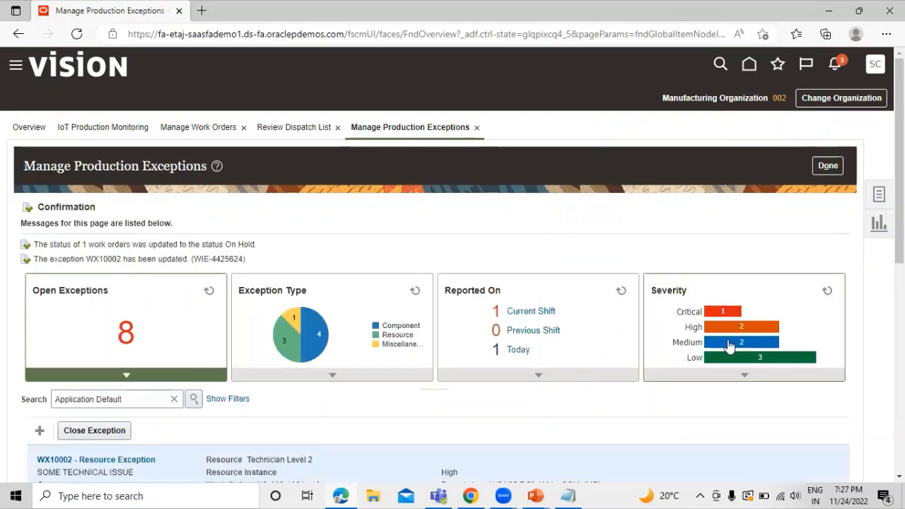
Review the confirmation messages and the open exceptions list on the Manage Production Exceptions page
scroll(647, 370, down, 2)
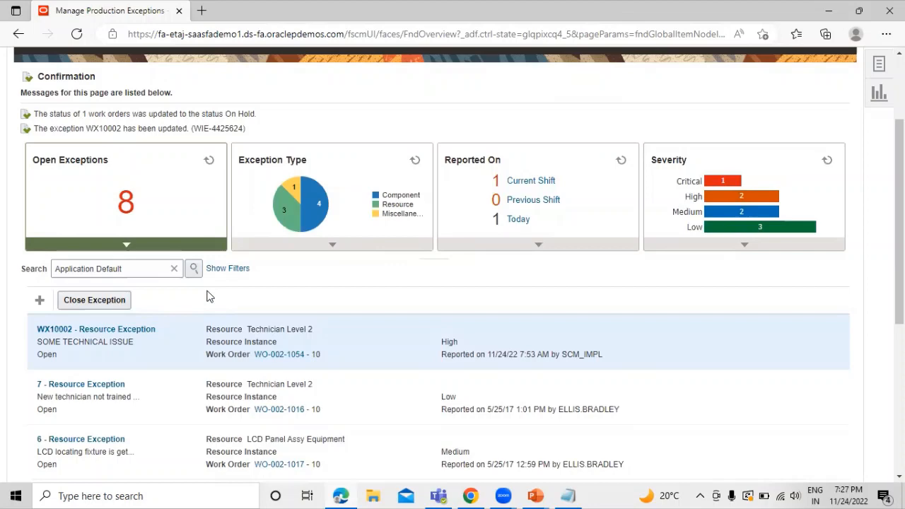
scroll(207, 294, up, 2)
scroll(207, 295, down, 3)
scroll(207, 294, up, 2)
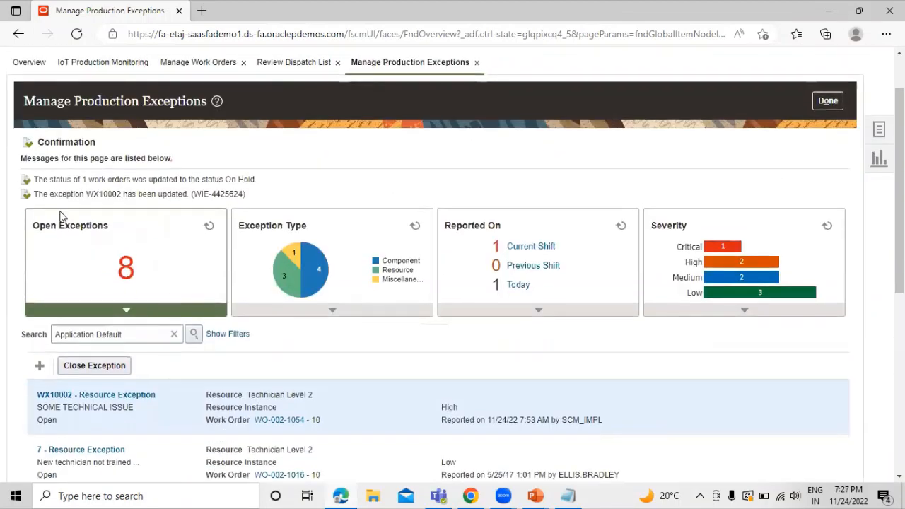
drag(33, 180, 286, 170)
drag(36, 194, 316, 168)
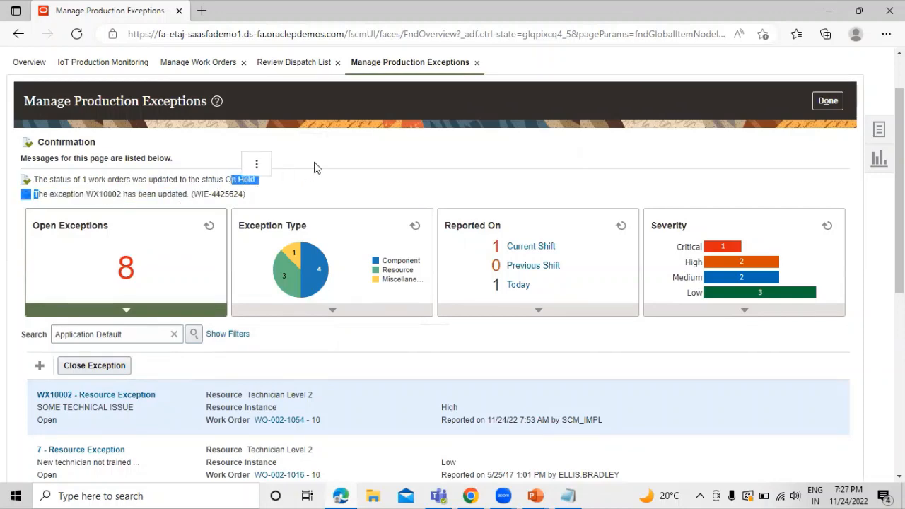
click(240, 179)
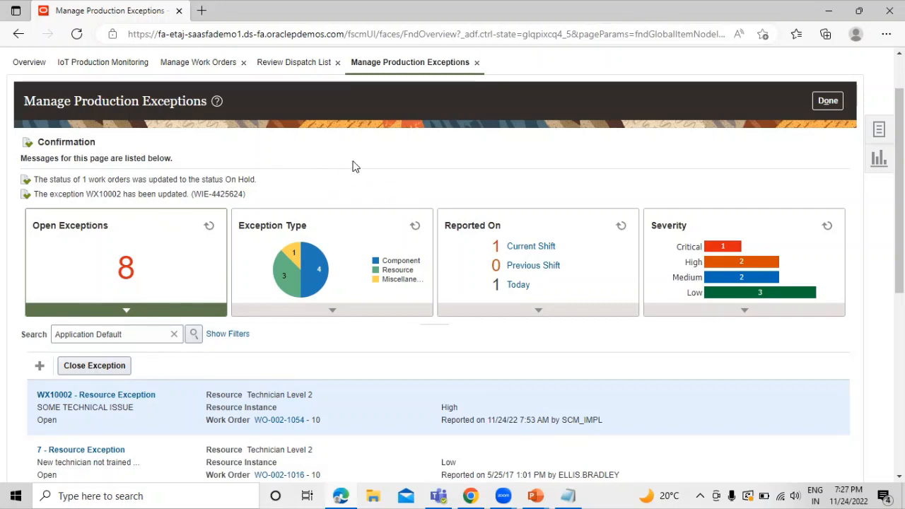
scroll(296, 130, down, 2)
scroll(295, 130, up, 4)
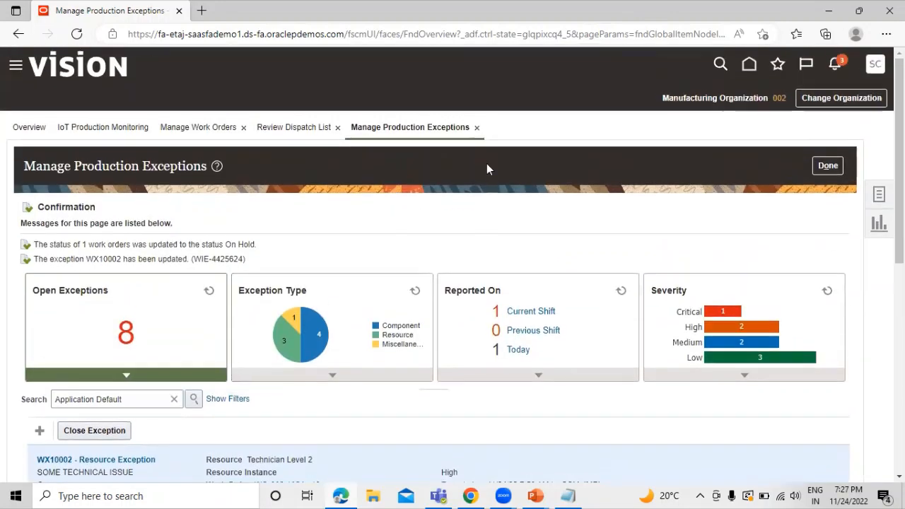
scroll(231, 152, down, 1)
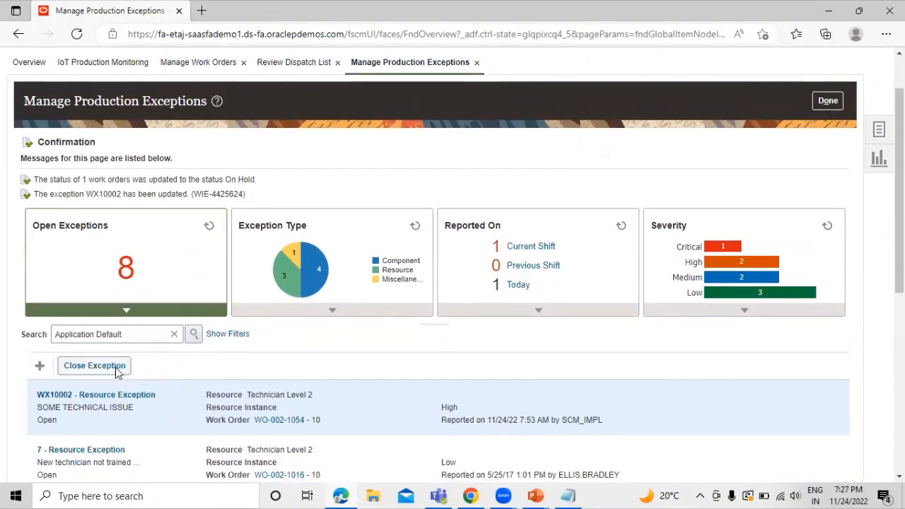
Reopen the SOME TECHNICAL ISSUE resource exception for editing and release its on-hold work order
click(99, 396)
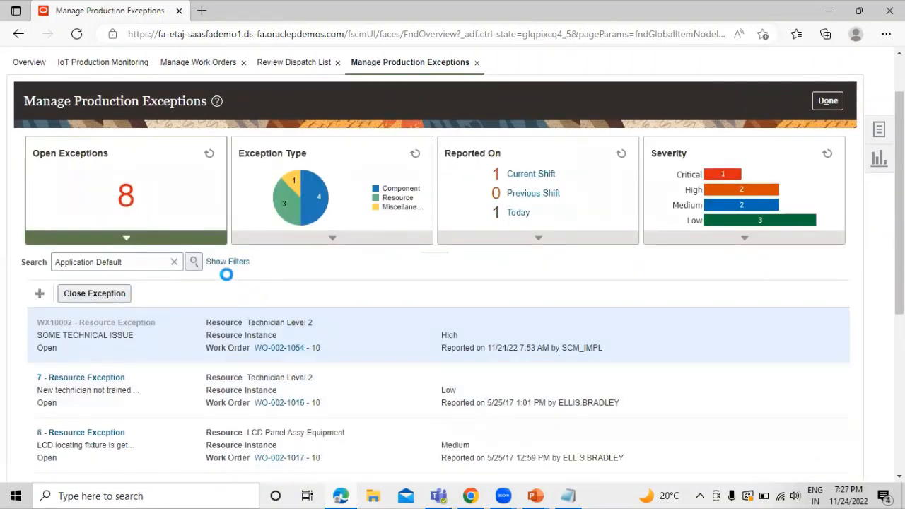
scroll(305, 257, down, 1)
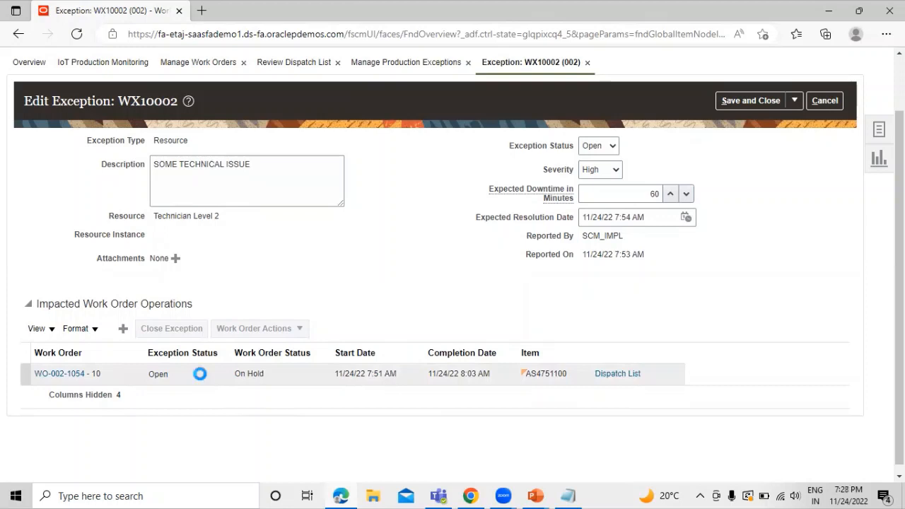
click(201, 378)
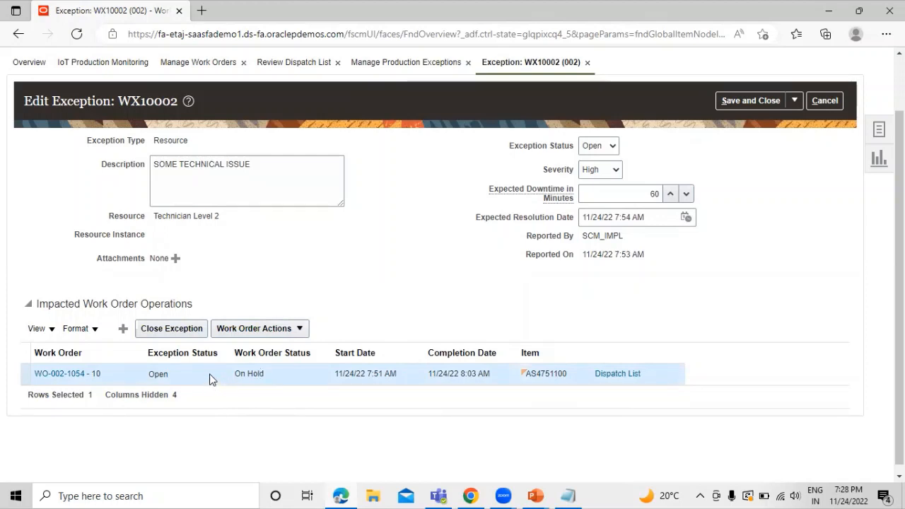
click(285, 330)
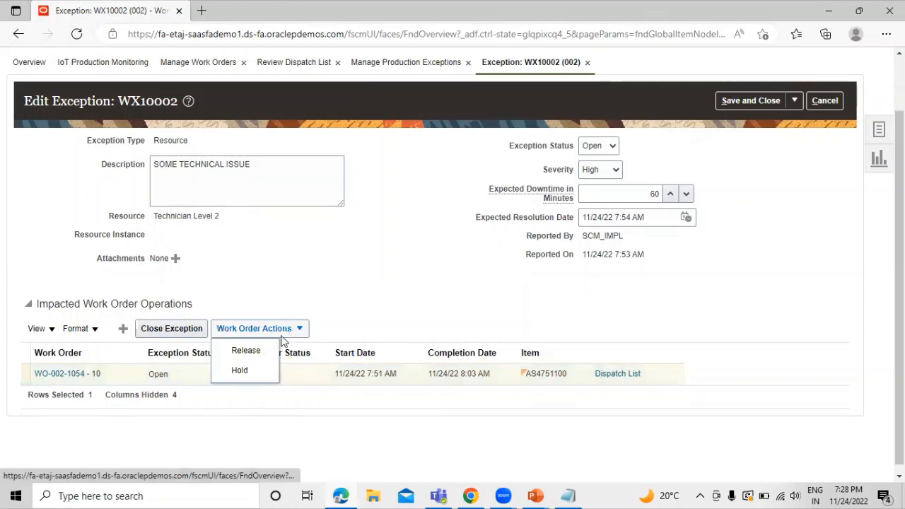
click(269, 352)
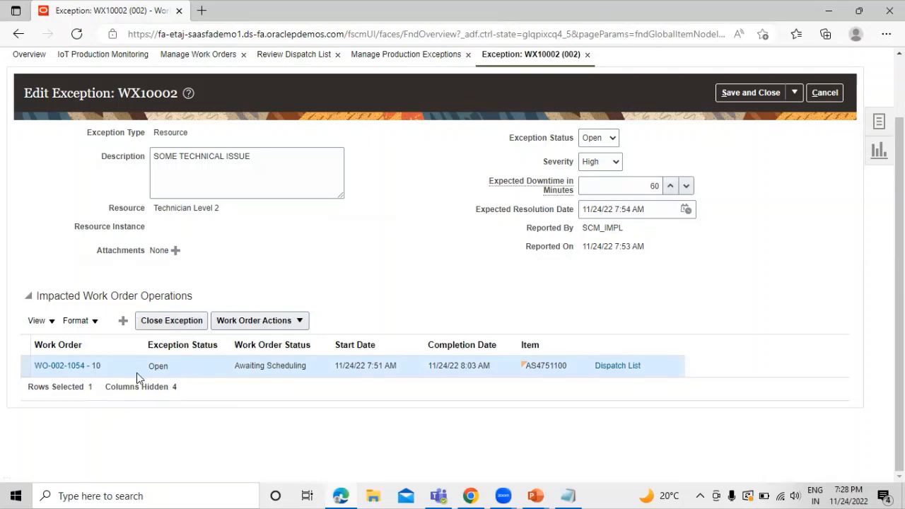
Close the exception for the impacted work order operation at sequence 10 and confirm that it cannot be reopened
click(174, 325)
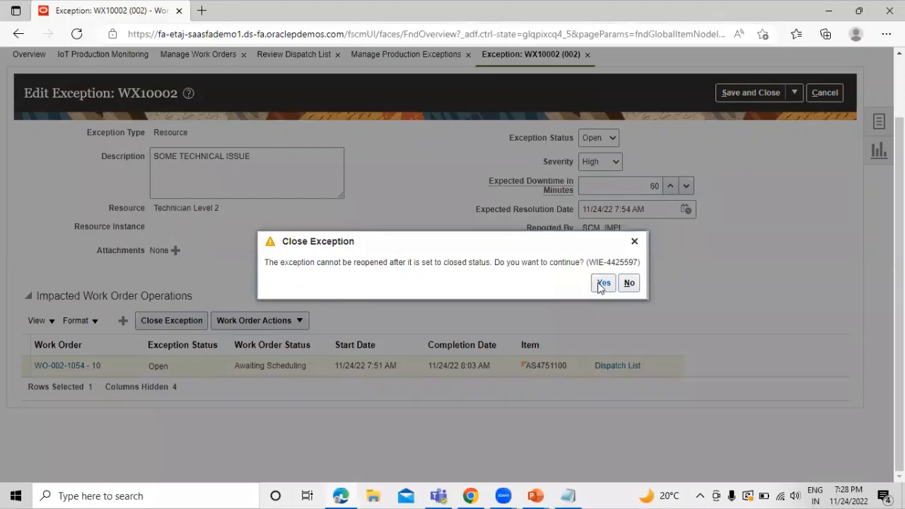
click(603, 283)
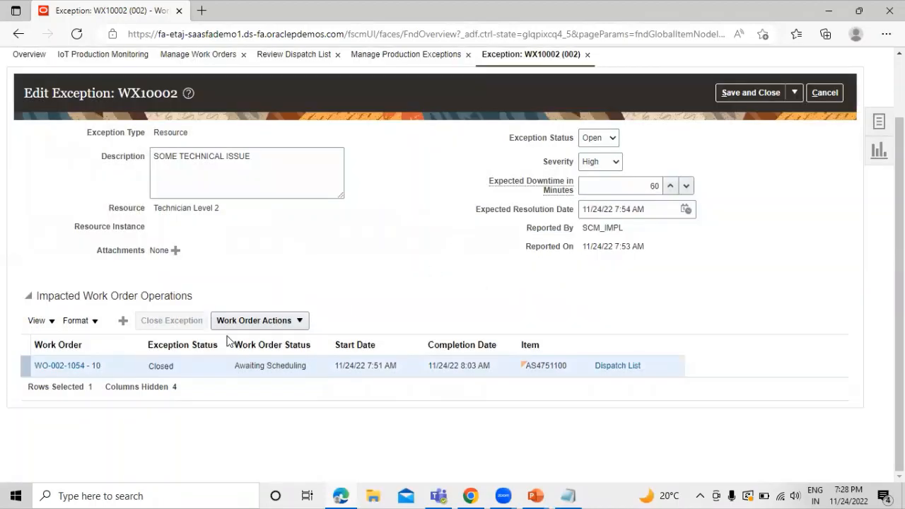
scroll(331, 257, up, 2)
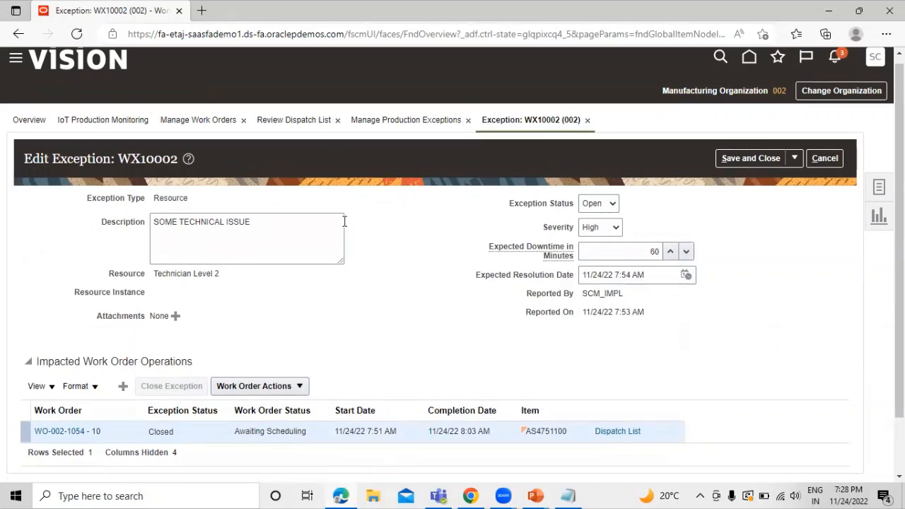
scroll(344, 220, down, 2)
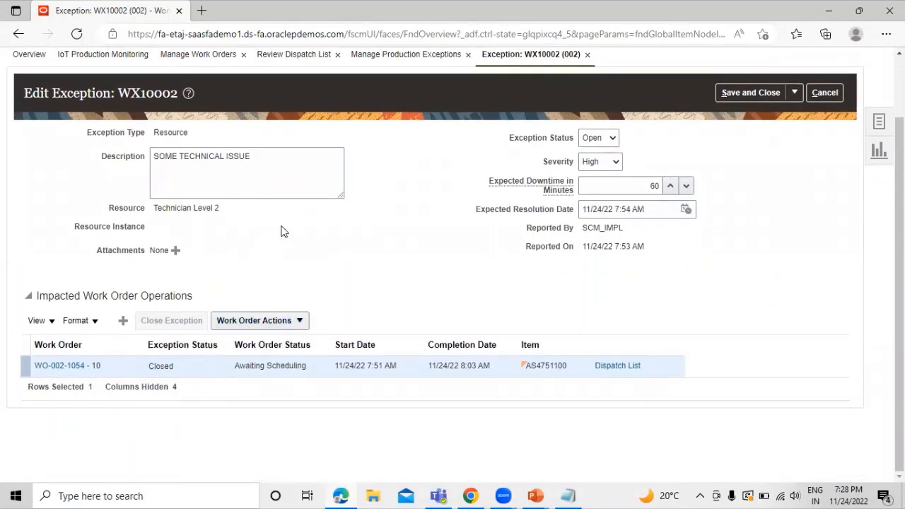
scroll(388, 248, up, 2)
scroll(453, 275, down, 2)
scroll(600, 305, up, 2)
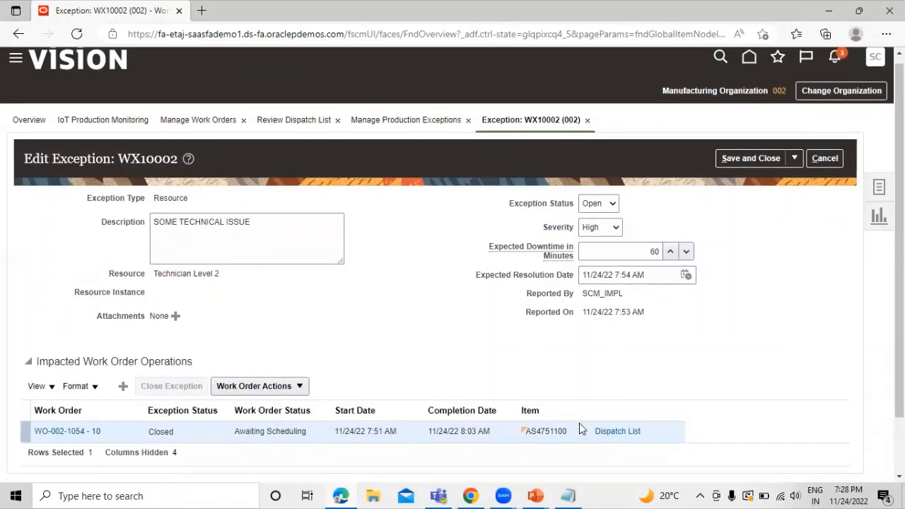
Open the dispatch list from the impacted work order operation and search it for that work order in the Tablet Assembly work center
click(618, 436)
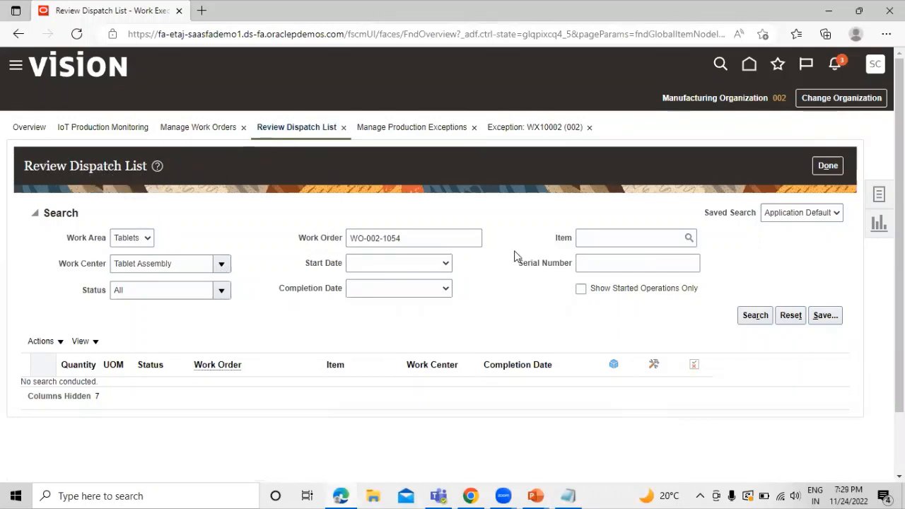
drag(436, 233, 354, 239)
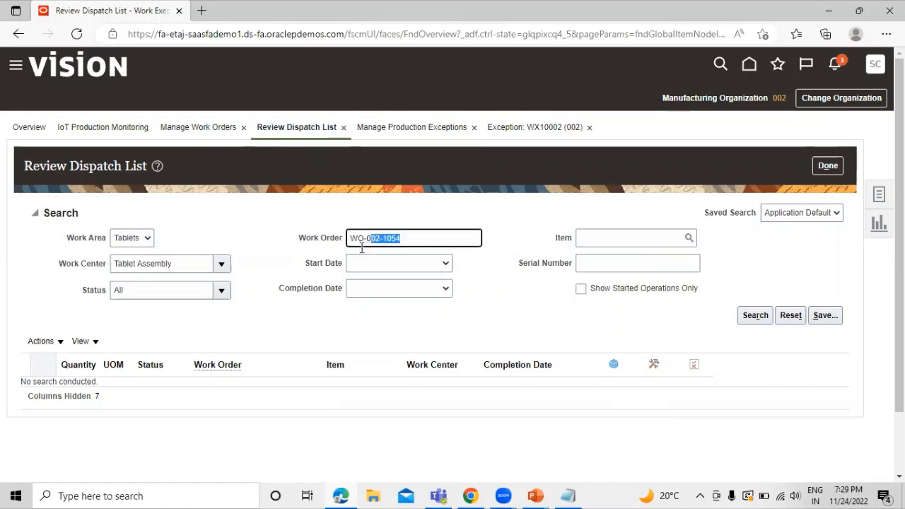
click(614, 308)
click(750, 315)
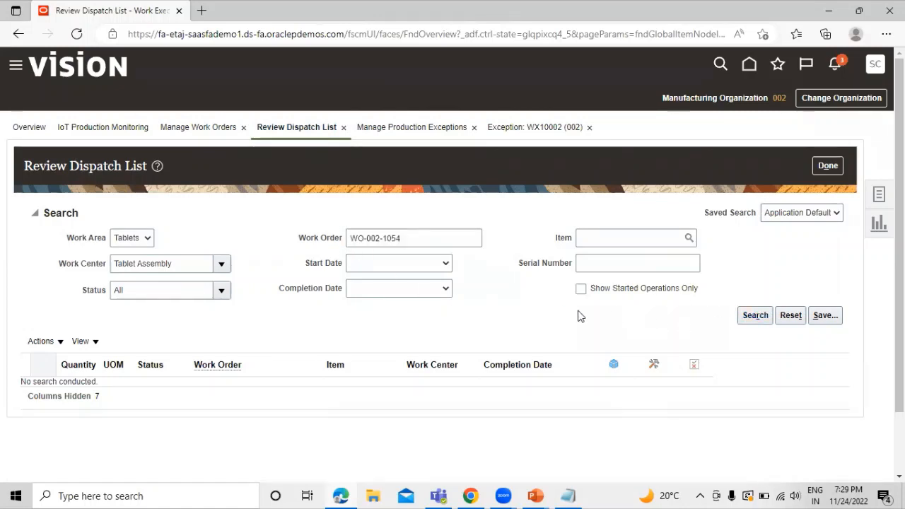